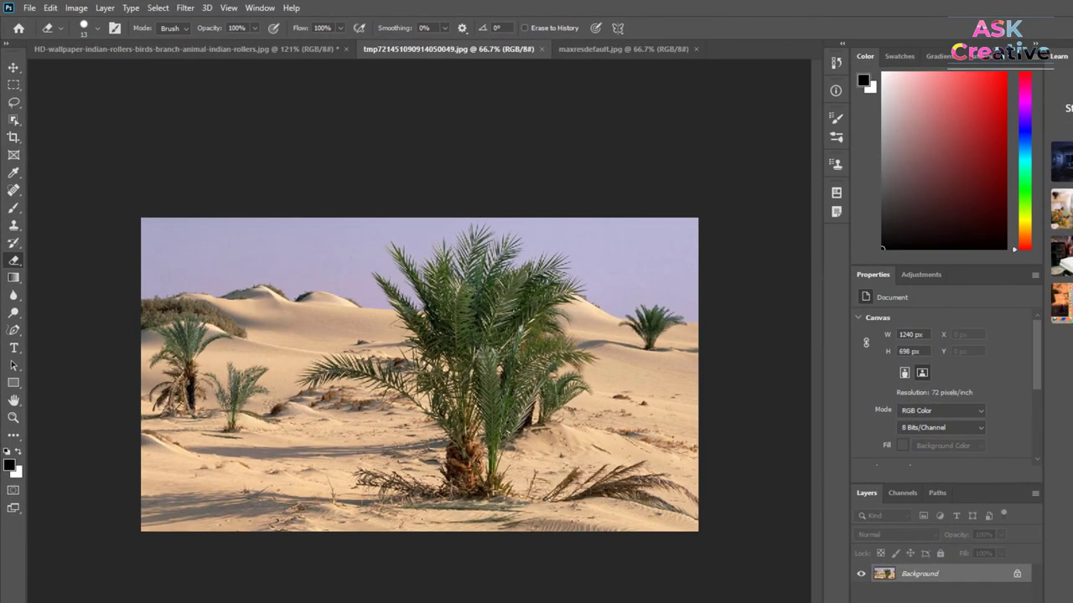
# - On the desert palm photo, reveal the Eraser, Background Eraser and Magic Eraser tool flyout
pyautogui.rightClick(12, 226)
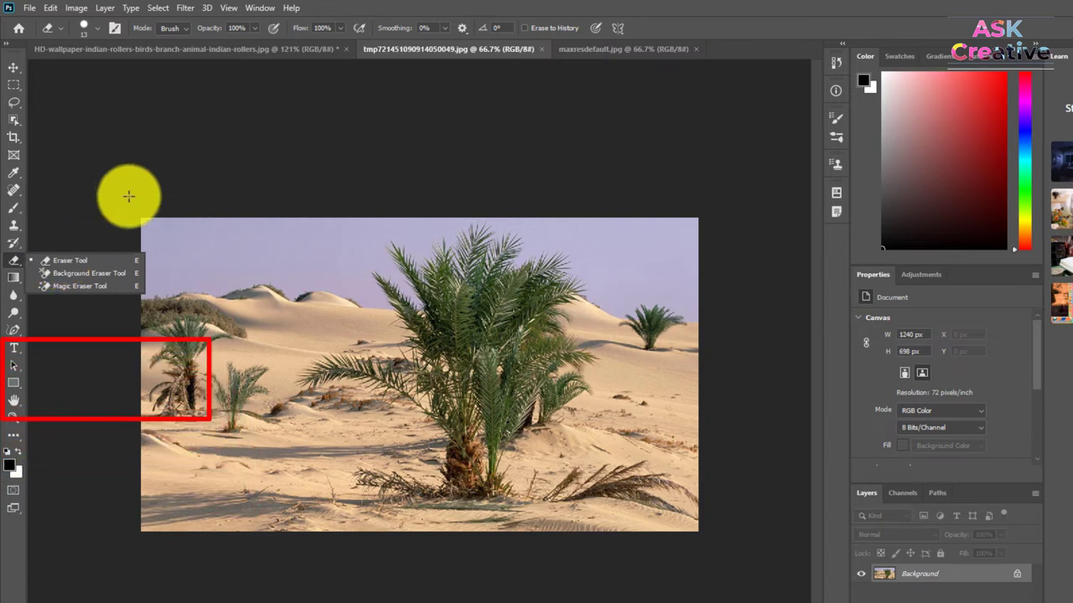
# - Bring the Indian rollers photo forward and erase a large upper-right branch patch to white
pyautogui.click(595, 52)
pyautogui.hotkey('ctrl', 'Tab')
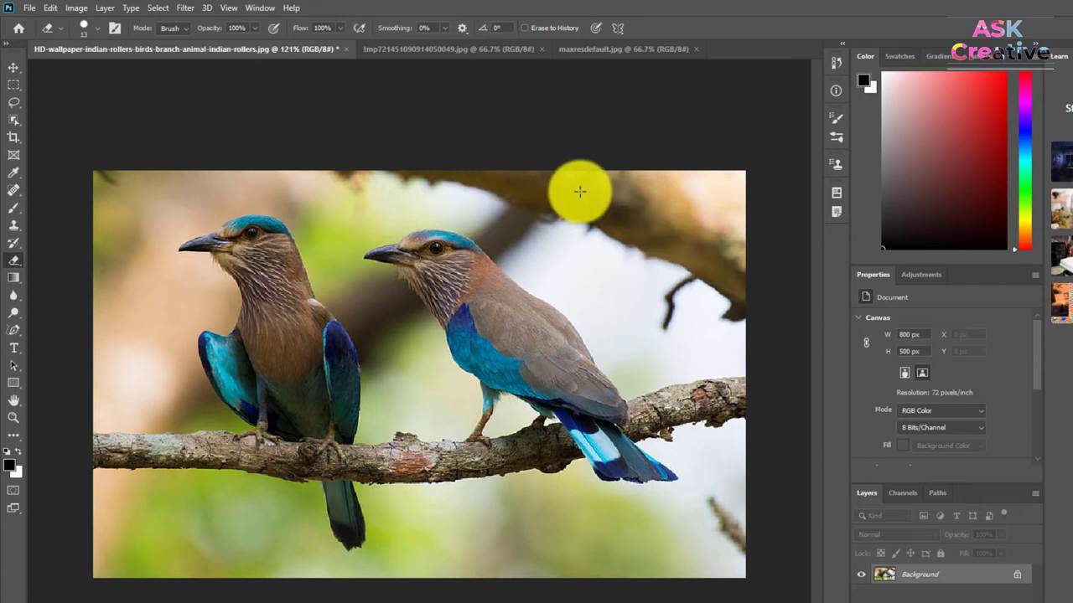
pyautogui.moveTo(477, 169)
pyautogui.mouseDown()
pyautogui.moveTo(680, 354)
pyautogui.moveTo(737, 192)
pyautogui.moveTo(713, 149)
pyautogui.moveTo(692, 324)
pyautogui.moveTo(718, 292)
pyautogui.moveTo(689, 318)
pyautogui.mouseUp()
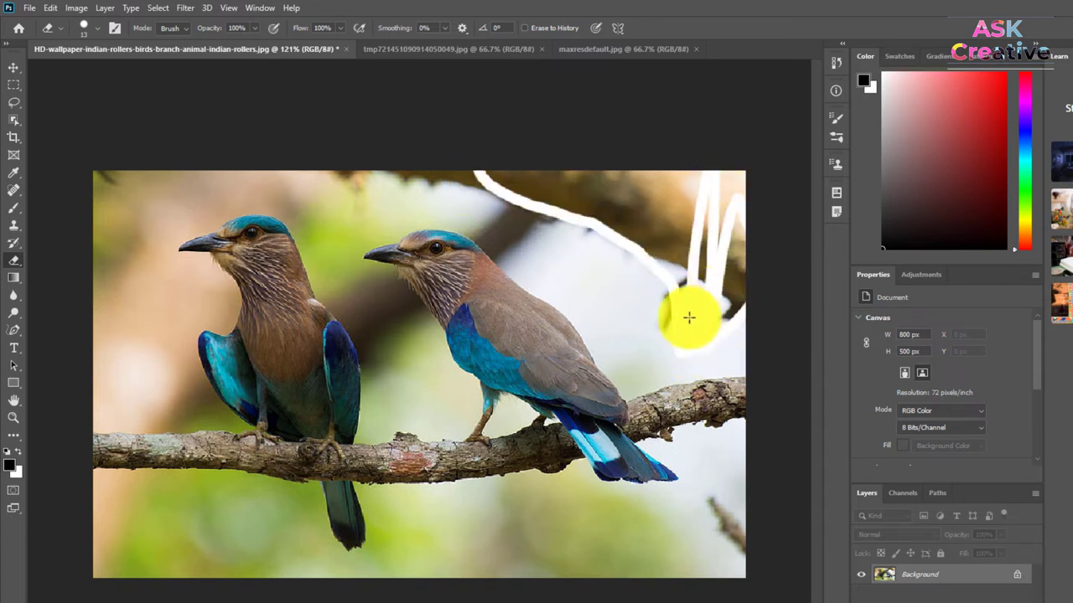
pyautogui.moveTo(620, 304)
pyautogui.mouseDown()
pyautogui.moveTo(498, 172)
pyautogui.moveTo(773, 299)
pyautogui.moveTo(676, 199)
pyautogui.moveTo(519, 192)
pyautogui.moveTo(735, 209)
pyautogui.moveTo(745, 246)
pyautogui.moveTo(709, 263)
pyautogui.moveTo(617, 261)
pyautogui.moveTo(720, 321)
pyautogui.moveTo(575, 254)
pyautogui.moveTo(455, 158)
pyautogui.mouseUp()
pyautogui.click(9, 454)
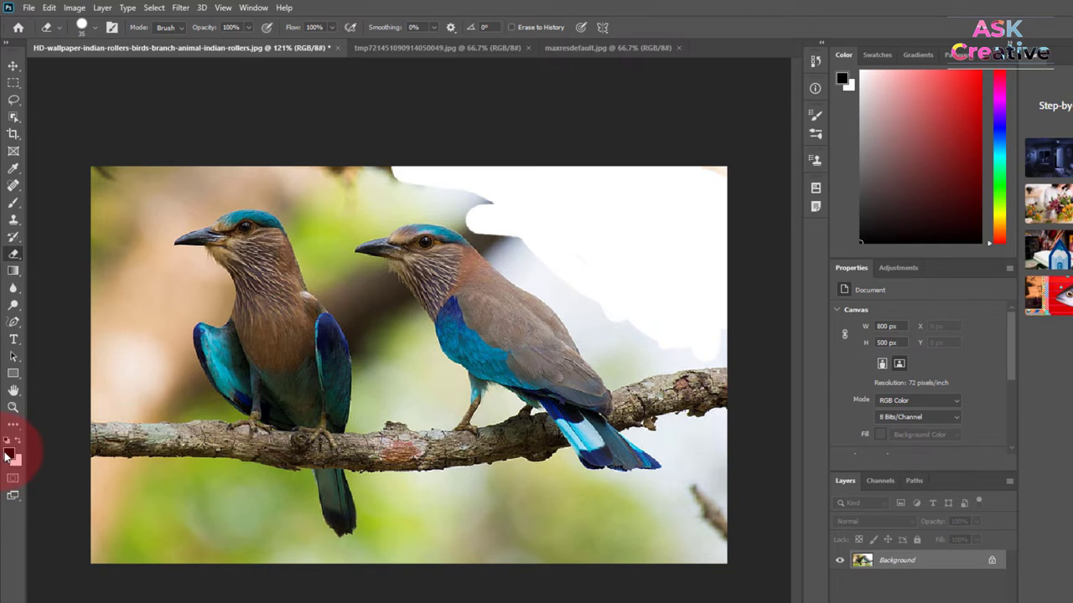
# - Erase a top strip to white and a black left-edge stroke after swapping colours, then undo both
pyautogui.moveTo(502, 175)
pyautogui.mouseDown()
pyautogui.moveTo(478, 204)
pyautogui.moveTo(305, 172)
pyautogui.moveTo(101, 187)
pyautogui.mouseUp()
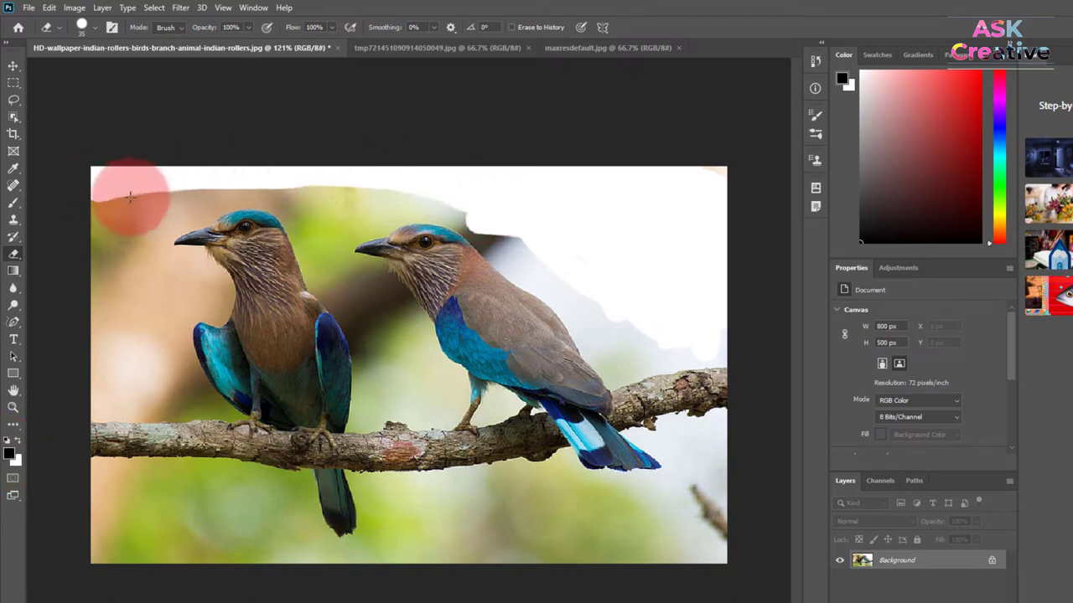
pyautogui.click(11, 475)
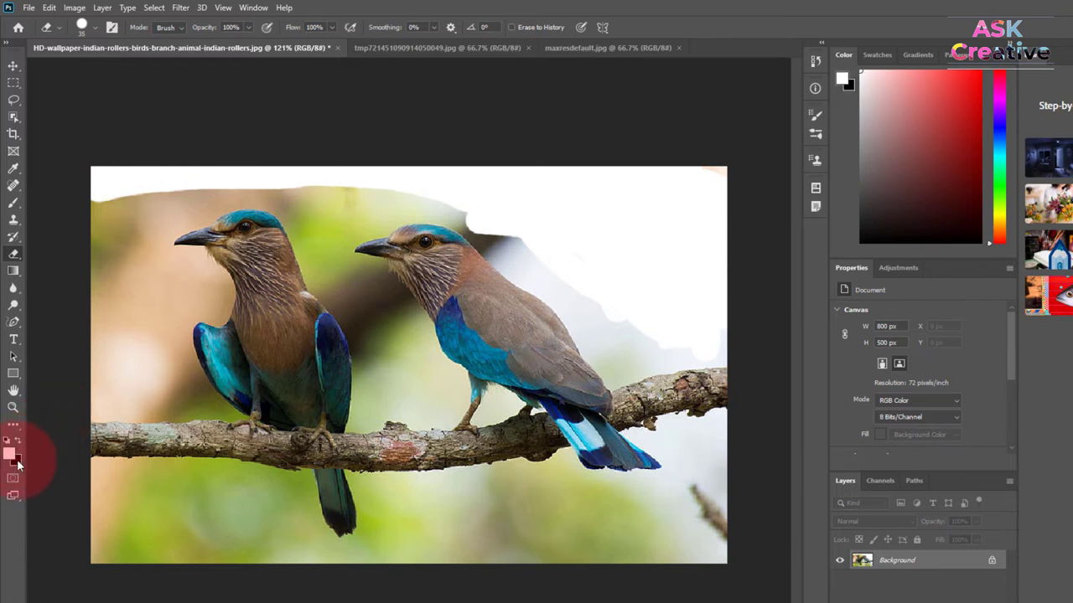
pyautogui.moveTo(134, 207)
pyautogui.mouseDown()
pyautogui.moveTo(79, 359)
pyautogui.moveTo(89, 163)
pyautogui.moveTo(150, 188)
pyautogui.moveTo(108, 355)
pyautogui.moveTo(149, 211)
pyautogui.moveTo(272, 176)
pyautogui.moveTo(491, 192)
pyautogui.moveTo(299, 187)
pyautogui.moveTo(151, 210)
pyautogui.moveTo(186, 221)
pyautogui.mouseUp()
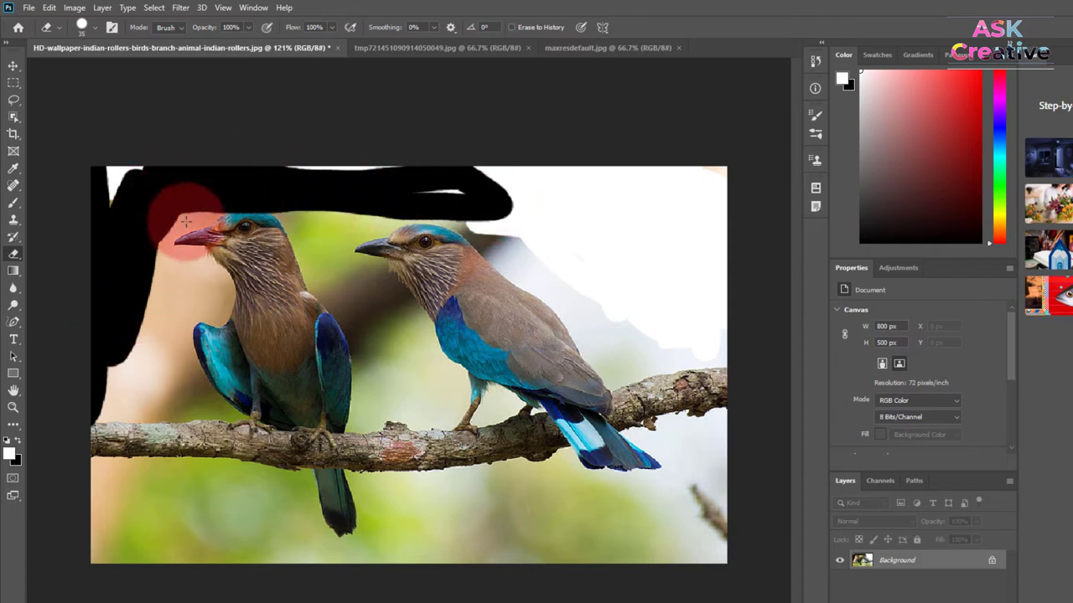
pyautogui.hotkey('ctrl', 'z')
pyautogui.hotkey('ctrl', 'z')
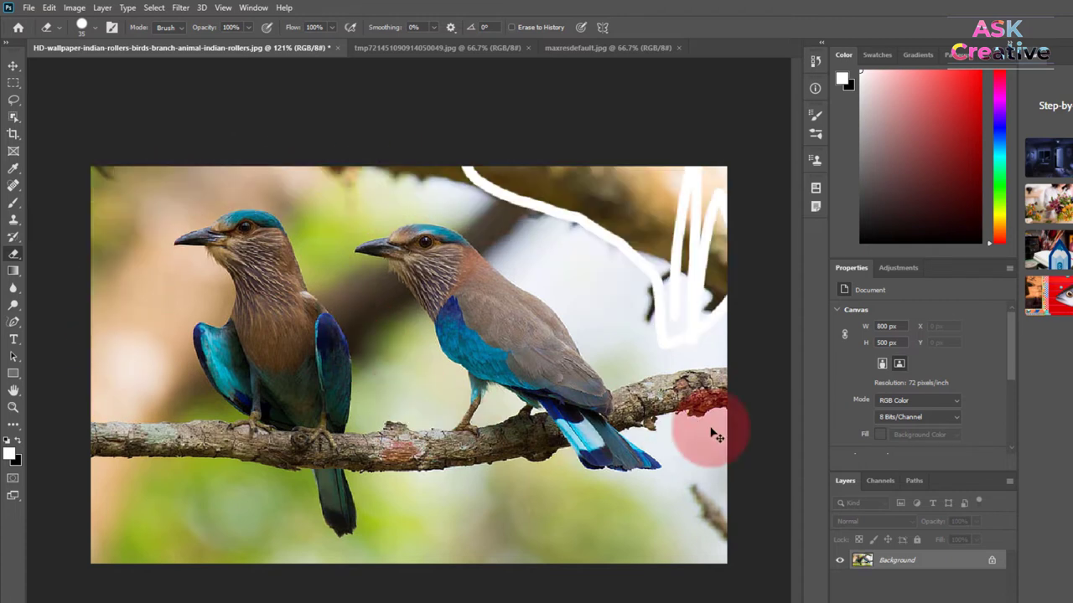
pyautogui.hotkey('ctrl', 'z')
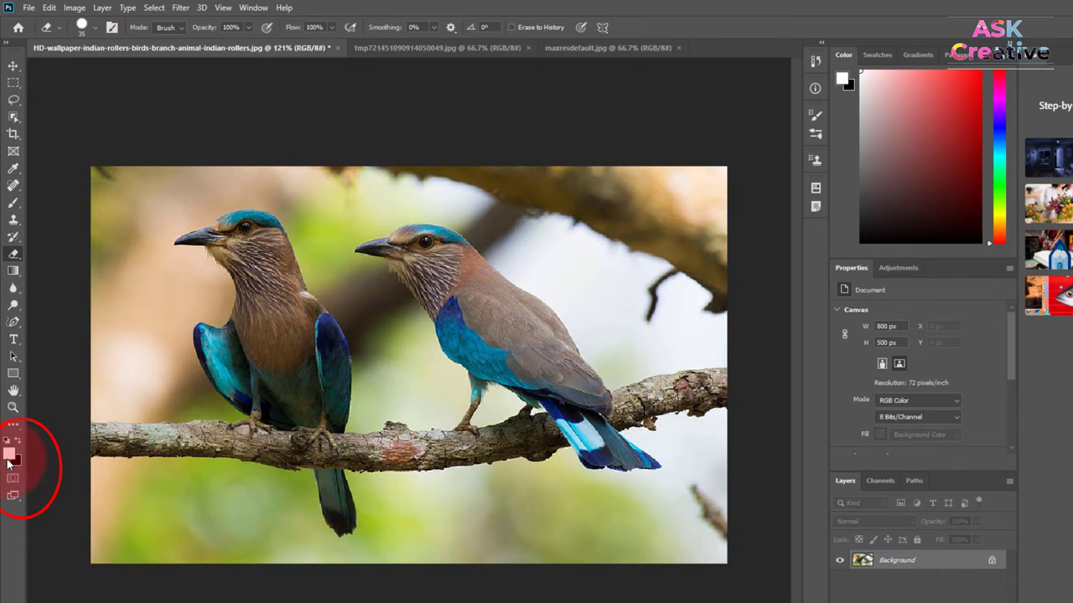
# - Reset to default colours and unlock the Background layer into Layer 0
pyautogui.click(7, 439)
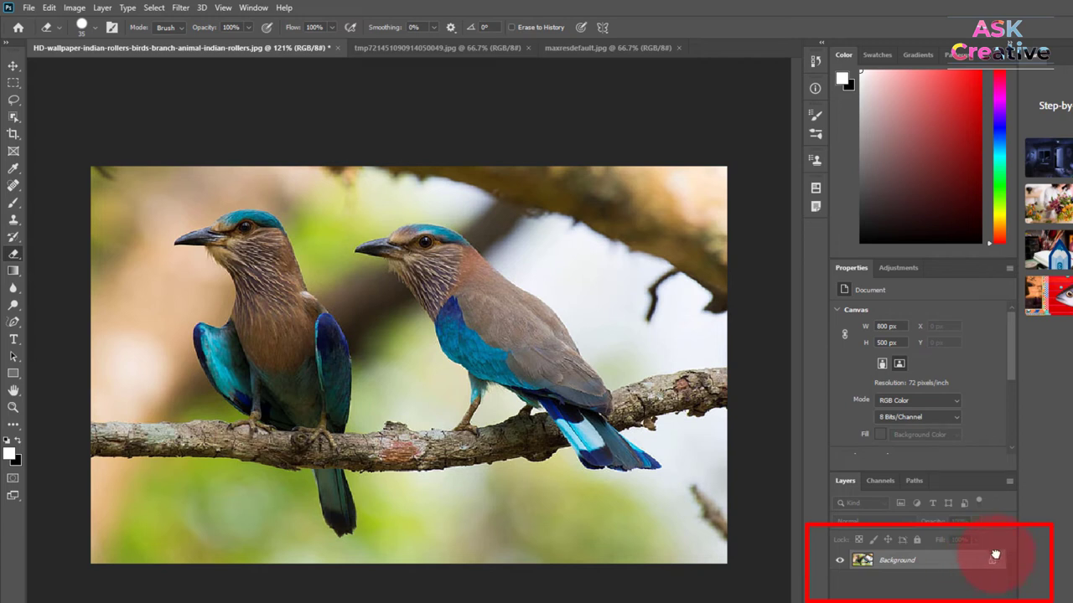
pyautogui.click(993, 561)
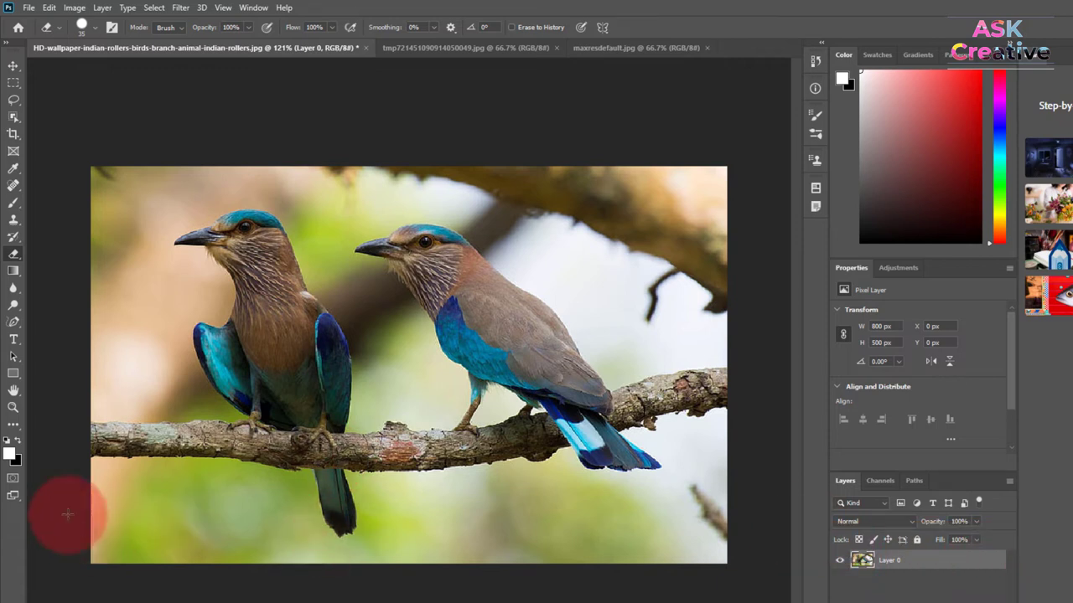
# - On Layer 0, erase the top band, left-bird surroundings and upper-right background to transparency
pyautogui.rightClick(13, 254)
pyautogui.click(50, 247)
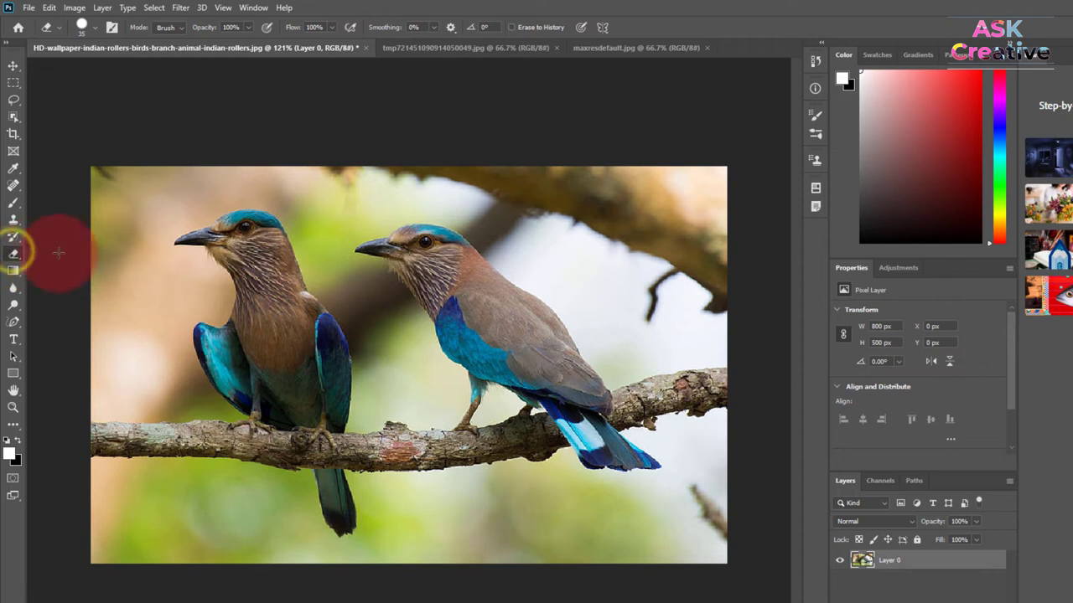
pyautogui.moveTo(473, 191)
pyautogui.mouseDown()
pyautogui.moveTo(642, 196)
pyautogui.moveTo(491, 168)
pyautogui.moveTo(694, 188)
pyautogui.moveTo(711, 319)
pyautogui.moveTo(666, 288)
pyautogui.moveTo(689, 282)
pyautogui.moveTo(575, 249)
pyautogui.moveTo(472, 181)
pyautogui.moveTo(297, 160)
pyautogui.moveTo(87, 192)
pyautogui.moveTo(115, 153)
pyautogui.moveTo(119, 211)
pyautogui.moveTo(187, 185)
pyautogui.moveTo(117, 259)
pyautogui.moveTo(131, 293)
pyautogui.moveTo(167, 283)
pyautogui.moveTo(132, 323)
pyautogui.moveTo(95, 327)
pyautogui.moveTo(96, 371)
pyautogui.moveTo(143, 391)
pyautogui.moveTo(175, 383)
pyautogui.moveTo(162, 320)
pyautogui.moveTo(114, 371)
pyautogui.moveTo(100, 307)
pyautogui.moveTo(149, 210)
pyautogui.moveTo(159, 258)
pyautogui.moveTo(205, 283)
pyautogui.moveTo(172, 324)
pyautogui.moveTo(179, 388)
pyautogui.mouseUp()
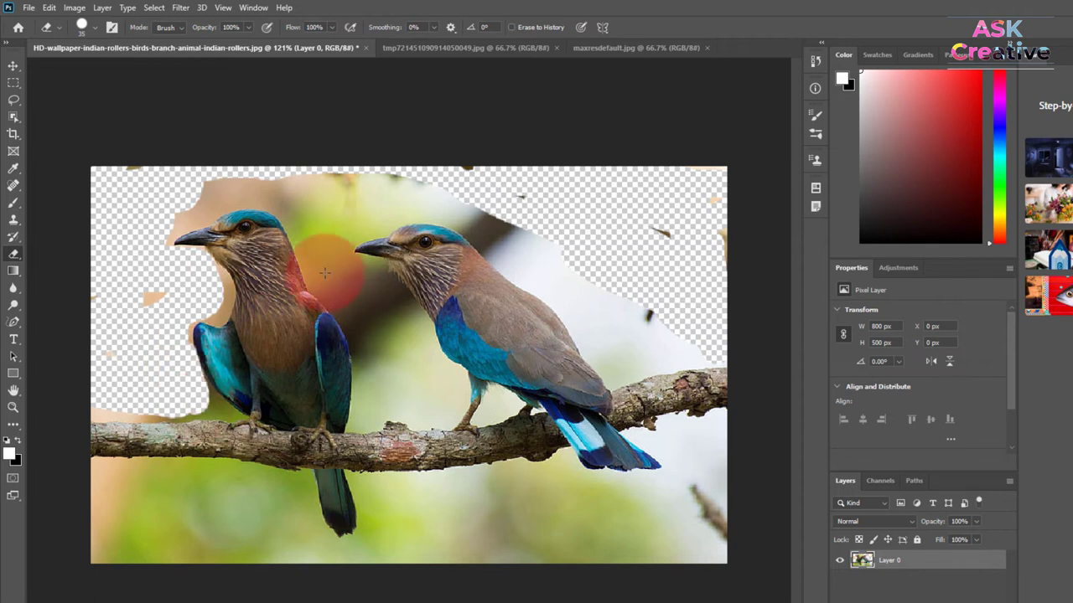
pyautogui.moveTo(288, 167)
pyautogui.mouseDown()
pyautogui.moveTo(391, 407)
pyautogui.moveTo(419, 402)
pyautogui.moveTo(411, 347)
pyautogui.moveTo(372, 288)
pyautogui.moveTo(411, 388)
pyautogui.moveTo(343, 257)
pyautogui.moveTo(367, 211)
pyautogui.moveTo(522, 235)
pyautogui.moveTo(679, 342)
pyautogui.moveTo(618, 354)
pyautogui.moveTo(514, 259)
pyautogui.moveTo(428, 208)
pyautogui.moveTo(299, 192)
pyautogui.moveTo(419, 179)
pyautogui.moveTo(282, 182)
pyautogui.moveTo(151, 207)
pyautogui.moveTo(219, 206)
pyautogui.moveTo(289, 230)
pyautogui.moveTo(327, 297)
pyautogui.moveTo(316, 237)
pyautogui.mouseUp()
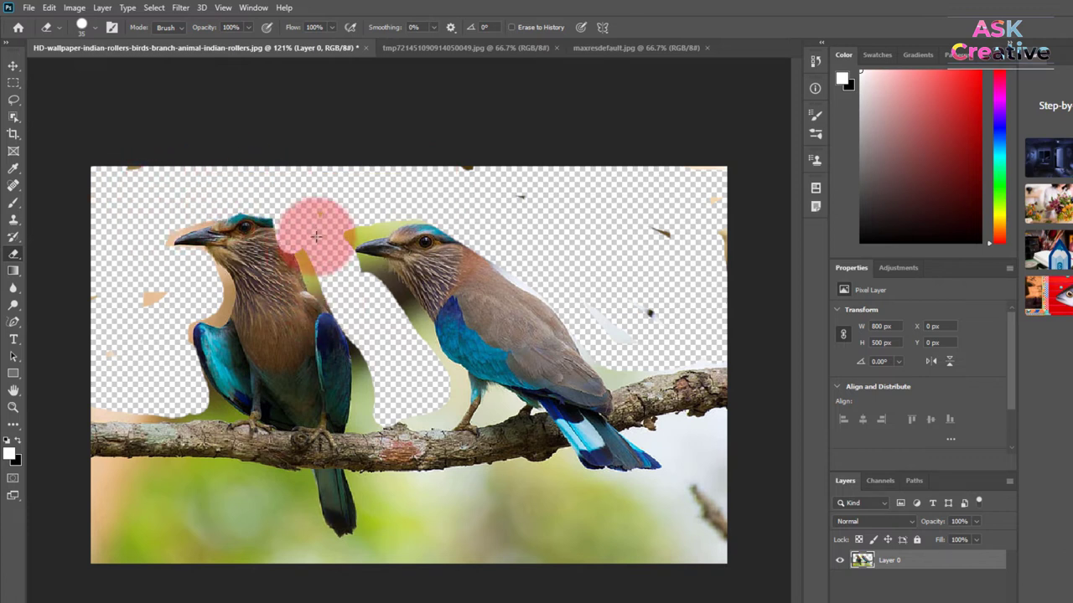
pyautogui.moveTo(172, 192)
pyautogui.mouseDown()
pyautogui.moveTo(486, 192)
pyautogui.moveTo(692, 266)
pyautogui.moveTo(646, 343)
pyautogui.moveTo(683, 445)
pyautogui.moveTo(478, 551)
pyautogui.moveTo(95, 522)
pyautogui.moveTo(191, 561)
pyautogui.moveTo(489, 511)
pyautogui.mouseUp()
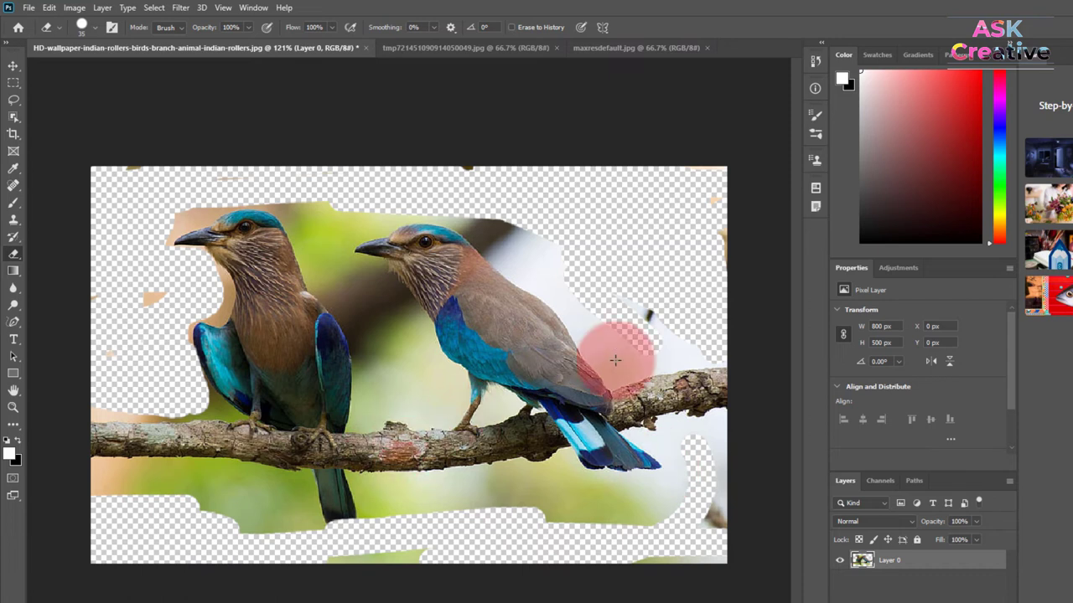
pyautogui.click(12, 456)
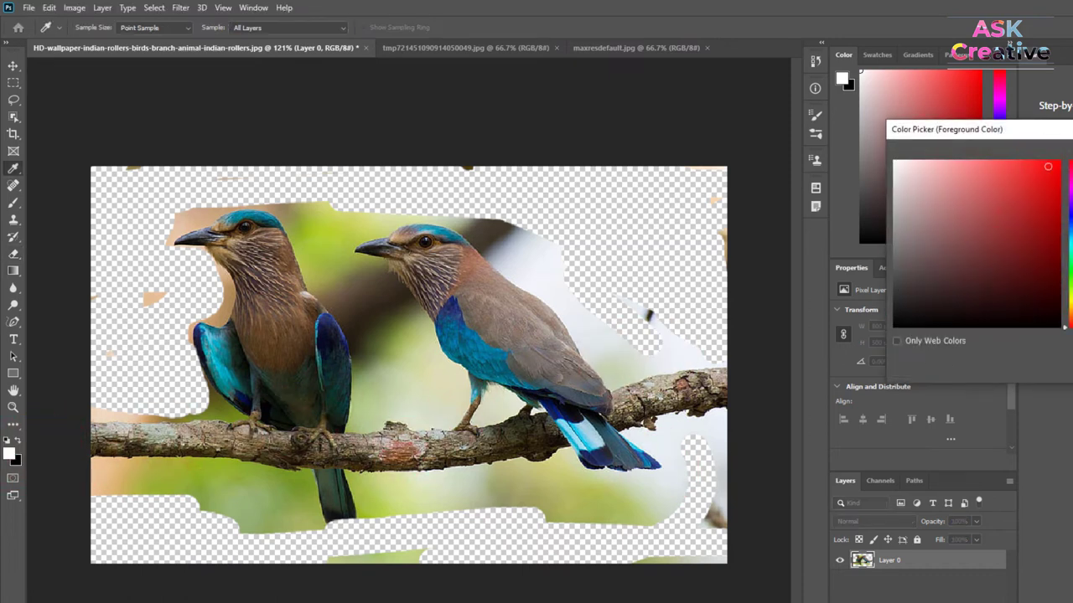
# - Undo all erasing, set a red foreground colour and erase the top-right branch on Background
pyautogui.press('Escape')
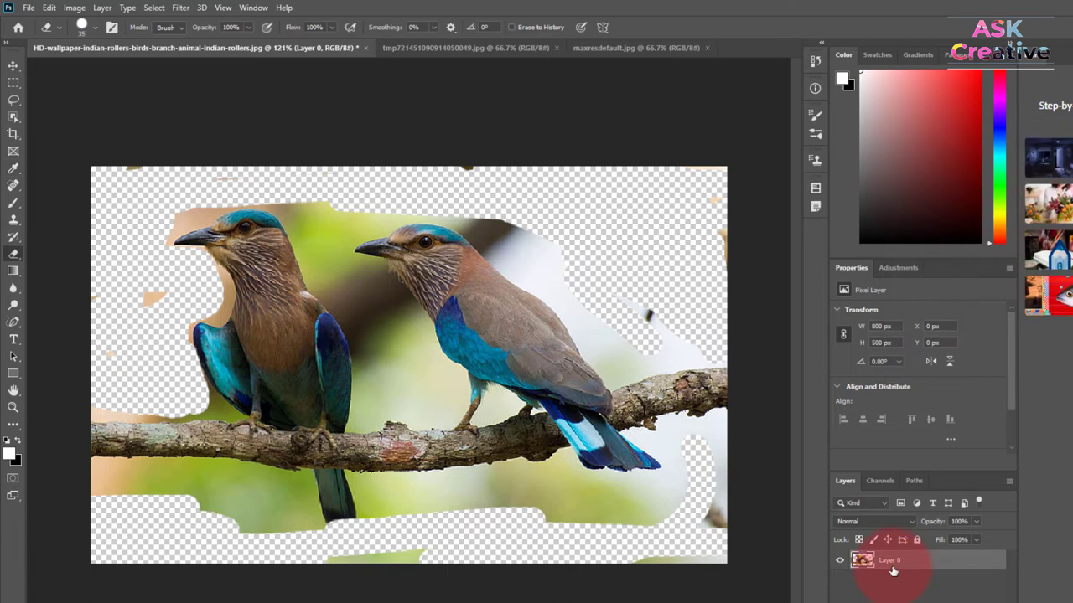
pyautogui.hotkey('ctrl', 'z')
pyautogui.hotkey('ctrl', 'z')
pyautogui.hotkey('ctrl', 'z')
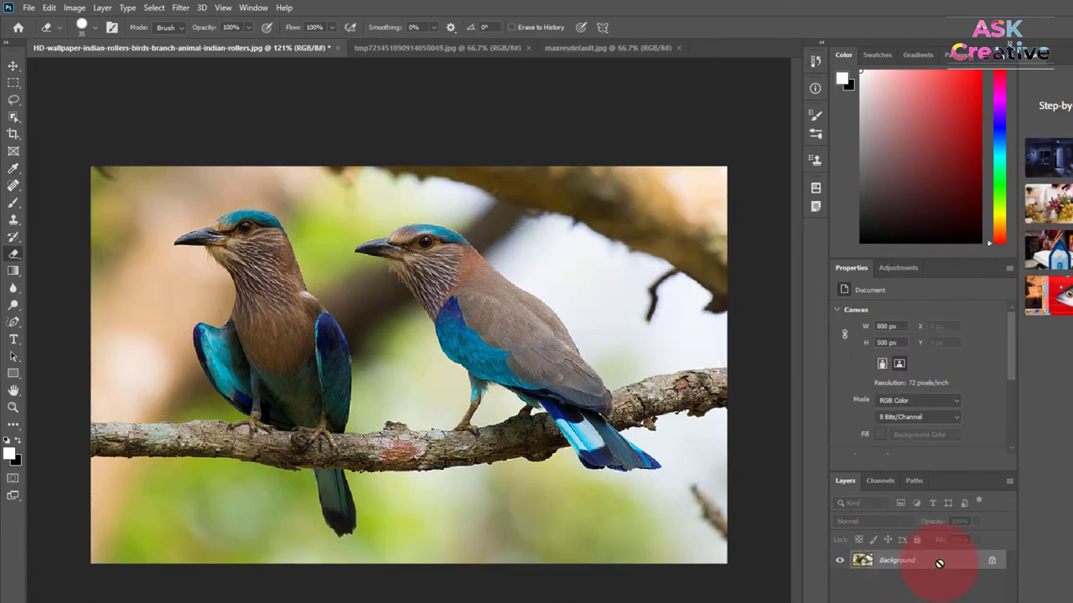
pyautogui.click(11, 454)
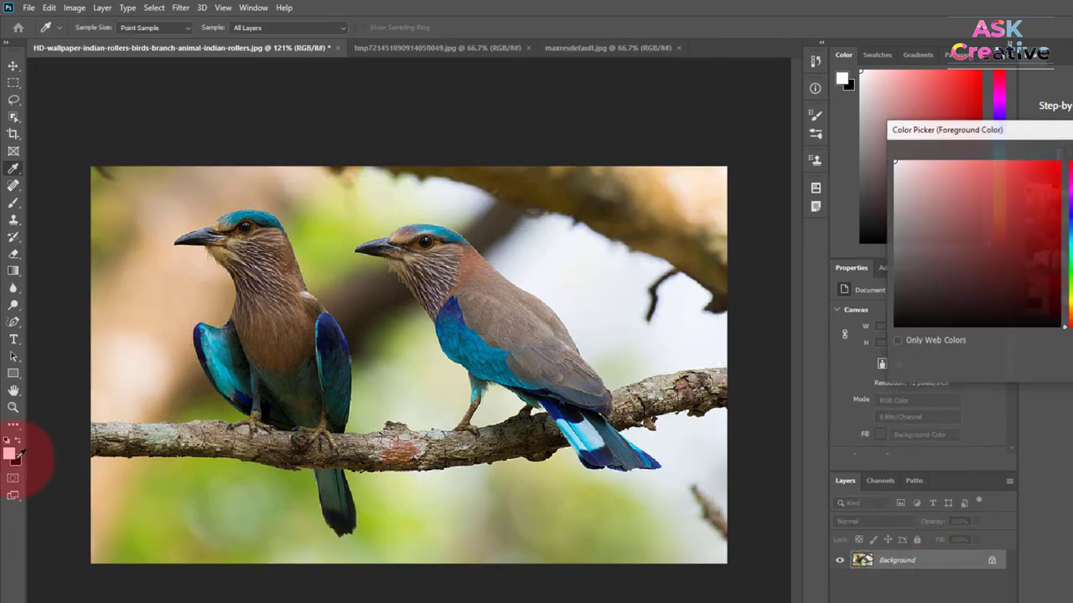
pyautogui.click(951, 245)
pyautogui.press('Return')
pyautogui.press('e')
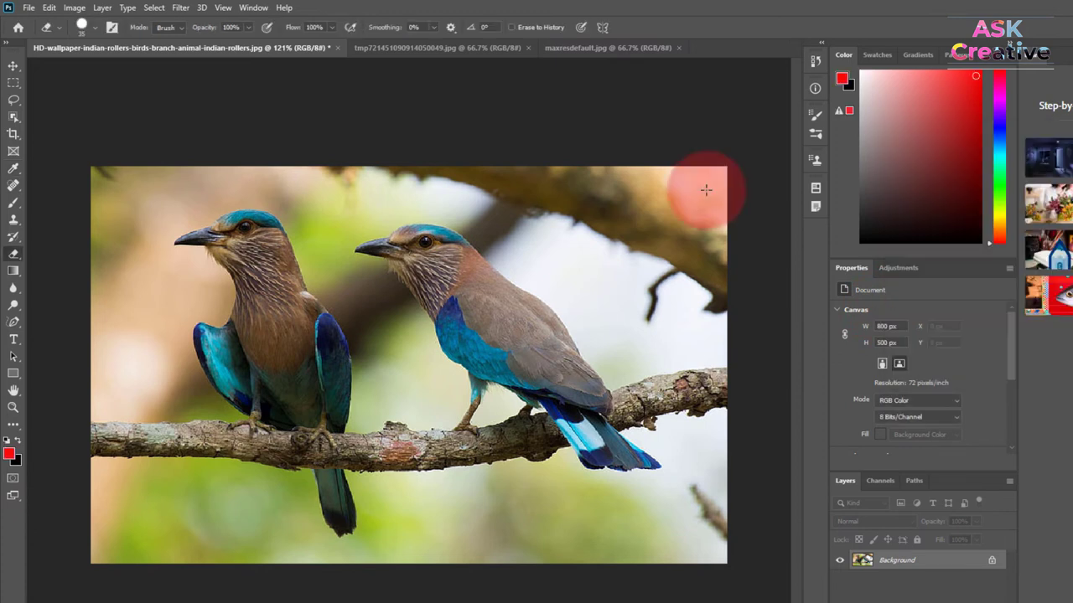
pyautogui.moveTo(646, 198)
pyautogui.mouseDown()
pyautogui.moveTo(730, 216)
pyautogui.moveTo(567, 181)
pyautogui.mouseUp()
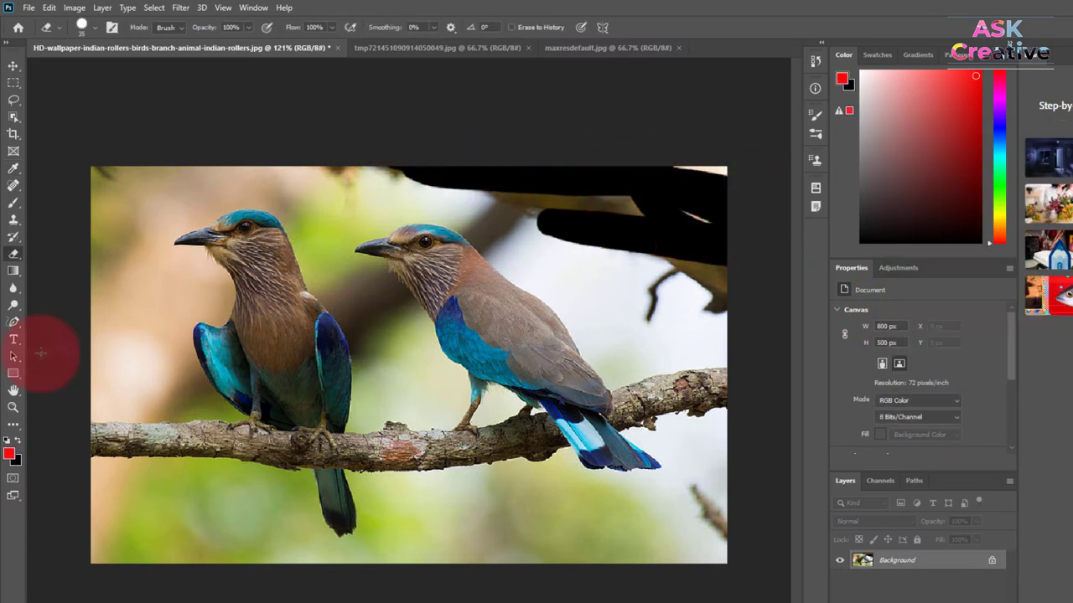
# - Set a green background colour, erase across the top to reveal green, then undo it
pyautogui.click(15, 460)
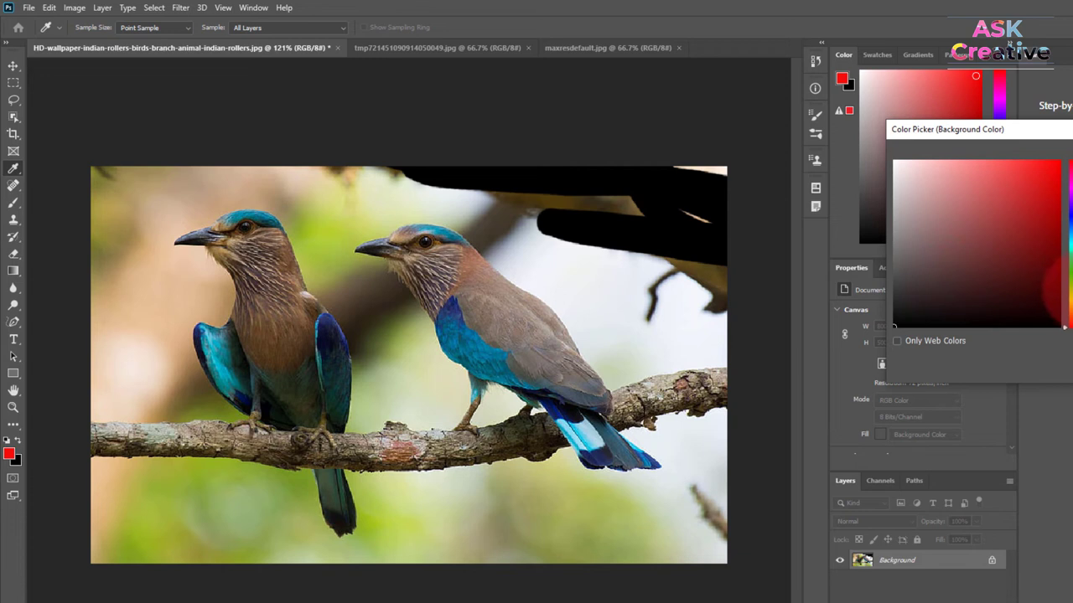
pyautogui.moveTo(1068, 327); pyautogui.dragTo(1068, 291)
pyautogui.press('Return')
pyautogui.moveTo(593, 201)
pyautogui.mouseDown()
pyautogui.moveTo(599, 232)
pyautogui.moveTo(360, 243)
pyautogui.moveTo(556, 180)
pyautogui.moveTo(445, 183)
pyautogui.mouseUp()
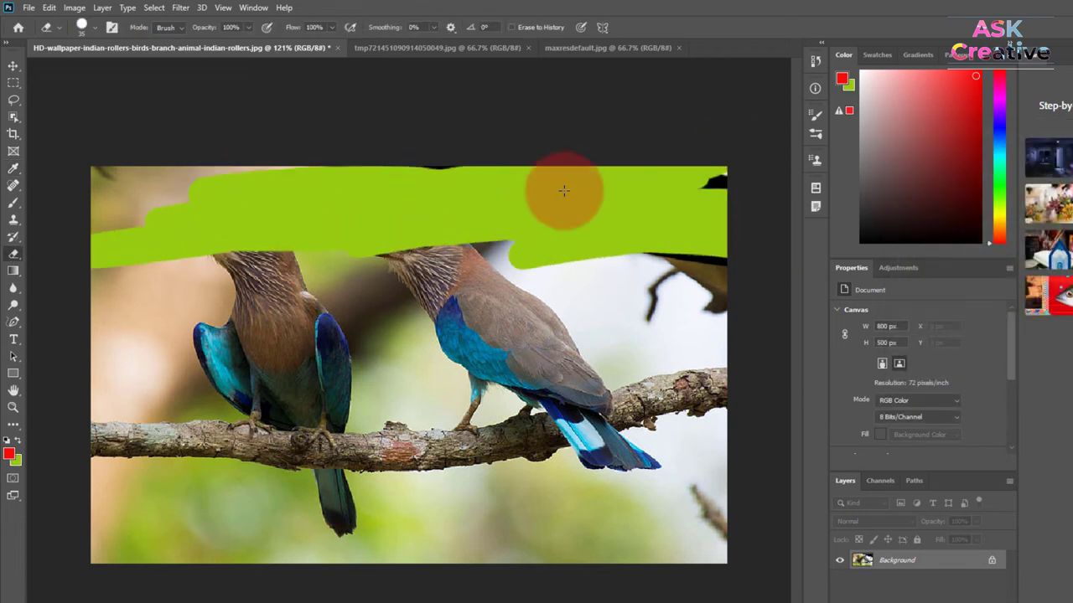
pyautogui.hotkey('ctrl', 'z')
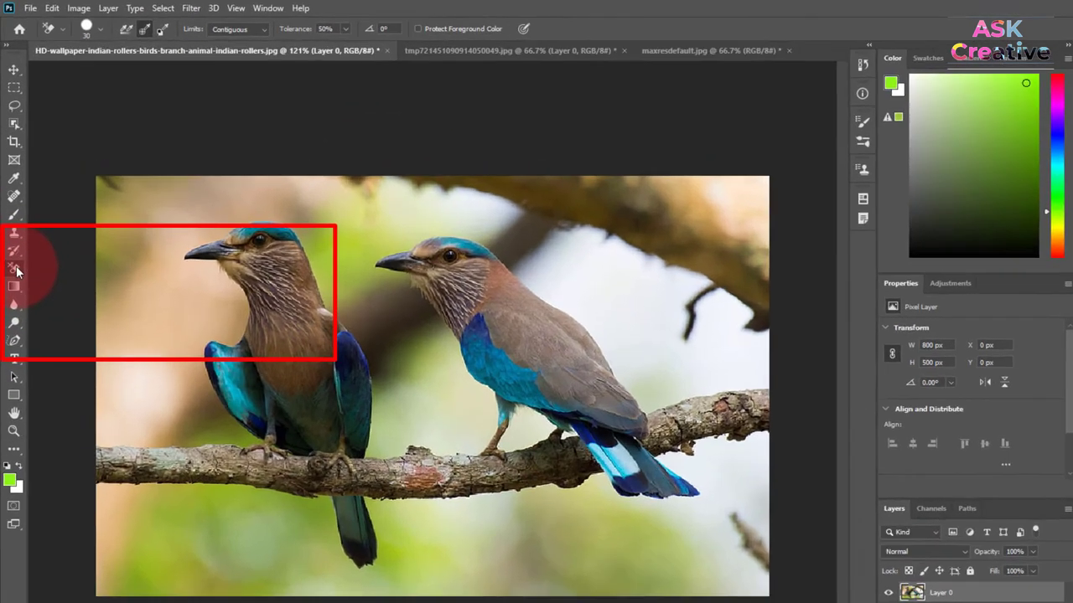
# - Select the Background Eraser, adjust its brush size, and clear sky beside and below the right bird
pyautogui.rightClick(12, 224)
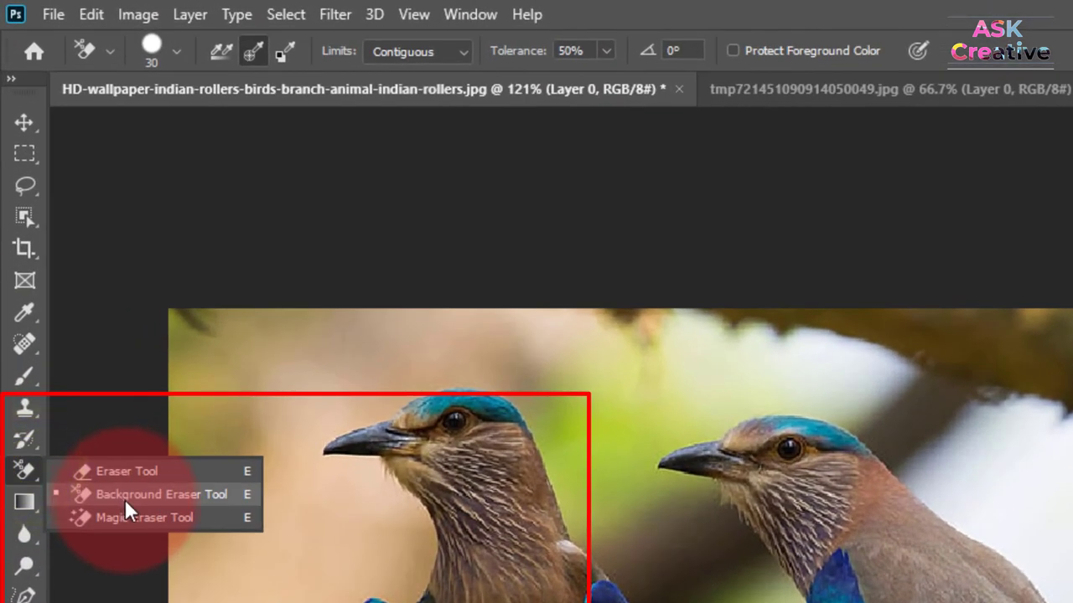
pyautogui.click(125, 499)
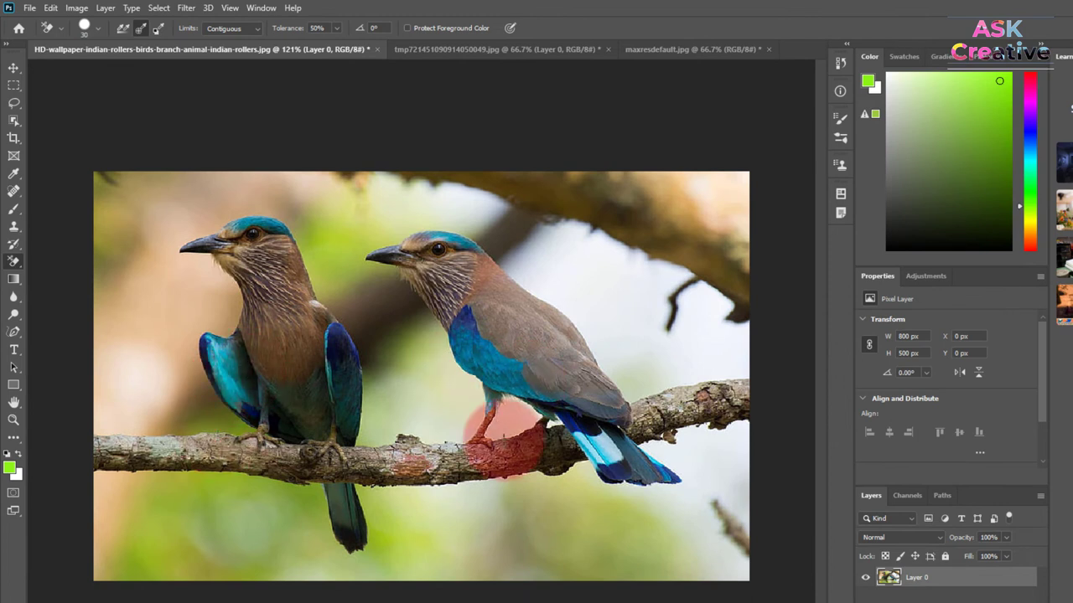
pyautogui.rightClick(14, 261)
pyautogui.click(50, 274)
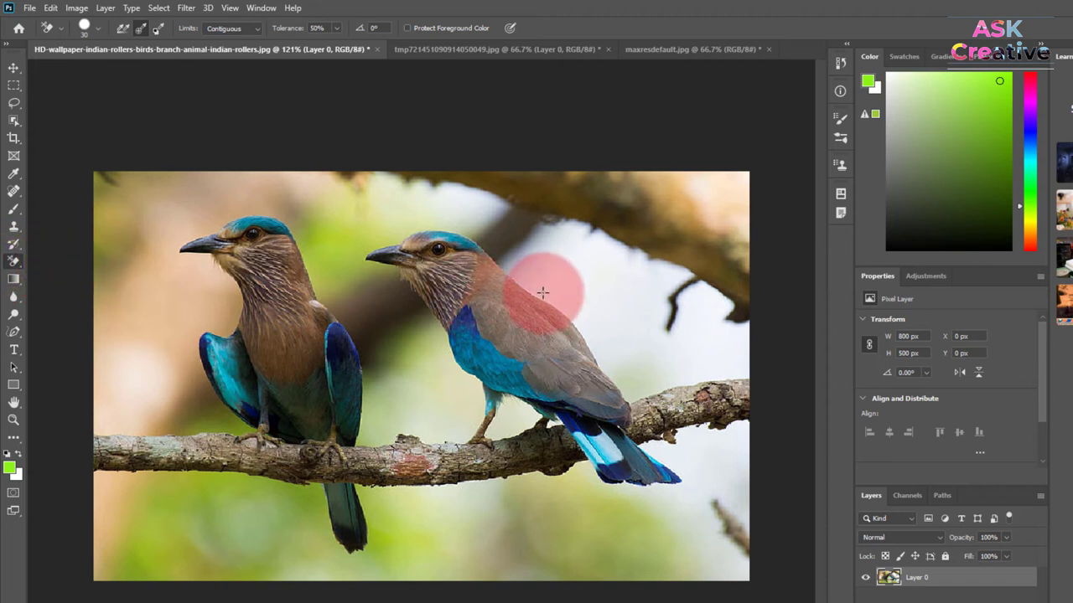
pyautogui.rightClick(597, 273)
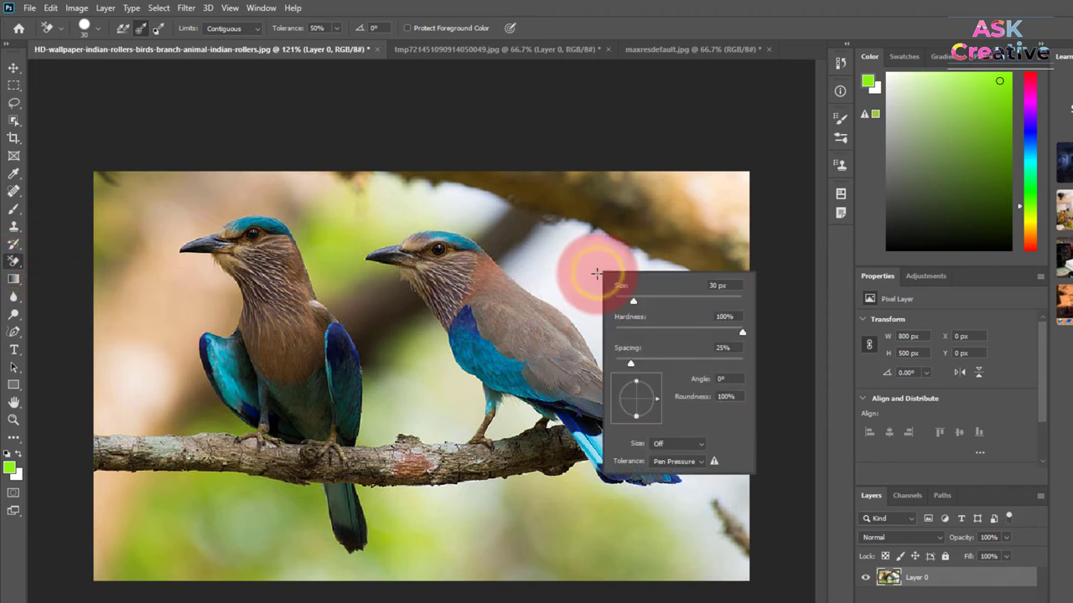
pyautogui.press('Return')
pyautogui.moveTo(610, 287)
pyautogui.mouseDown()
pyautogui.moveTo(566, 300)
pyautogui.moveTo(752, 281)
pyautogui.moveTo(652, 335)
pyautogui.moveTo(531, 263)
pyautogui.moveTo(395, 204)
pyautogui.moveTo(422, 167)
pyautogui.moveTo(802, 192)
pyautogui.moveTo(612, 178)
pyautogui.moveTo(766, 287)
pyautogui.moveTo(615, 239)
pyautogui.moveTo(735, 343)
pyautogui.moveTo(684, 512)
pyautogui.moveTo(742, 472)
pyautogui.moveTo(680, 456)
pyautogui.mouseUp()
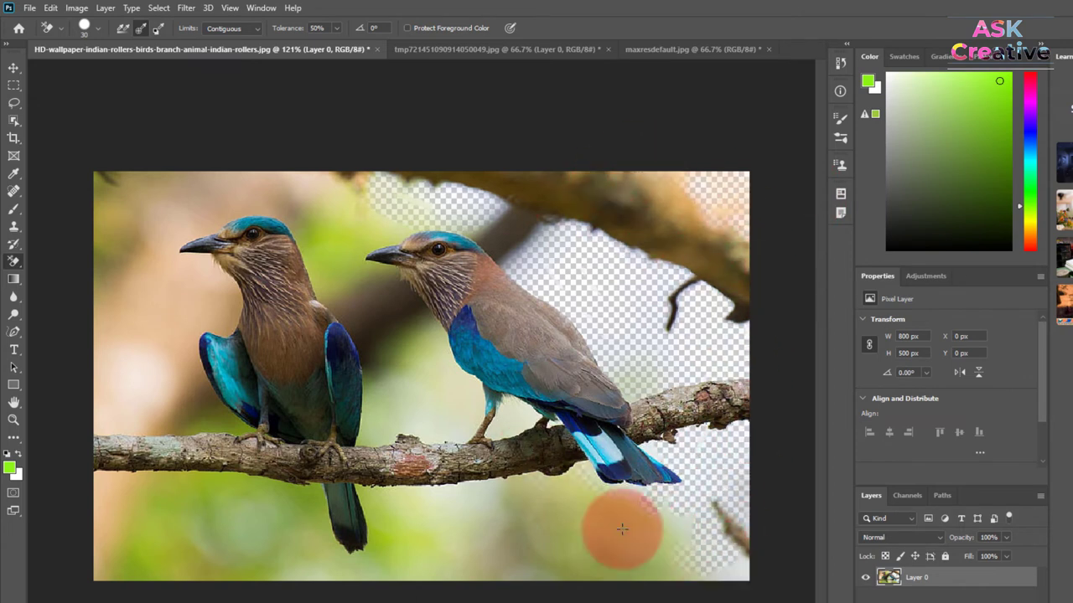
pyautogui.moveTo(620, 527)
pyautogui.mouseDown()
pyautogui.moveTo(445, 495)
pyautogui.moveTo(426, 377)
pyautogui.moveTo(474, 356)
pyautogui.moveTo(168, 383)
pyautogui.moveTo(139, 295)
pyautogui.moveTo(100, 402)
pyautogui.moveTo(224, 175)
pyautogui.moveTo(469, 210)
pyautogui.moveTo(187, 212)
pyautogui.moveTo(311, 275)
pyautogui.moveTo(682, 310)
pyautogui.mouseUp()
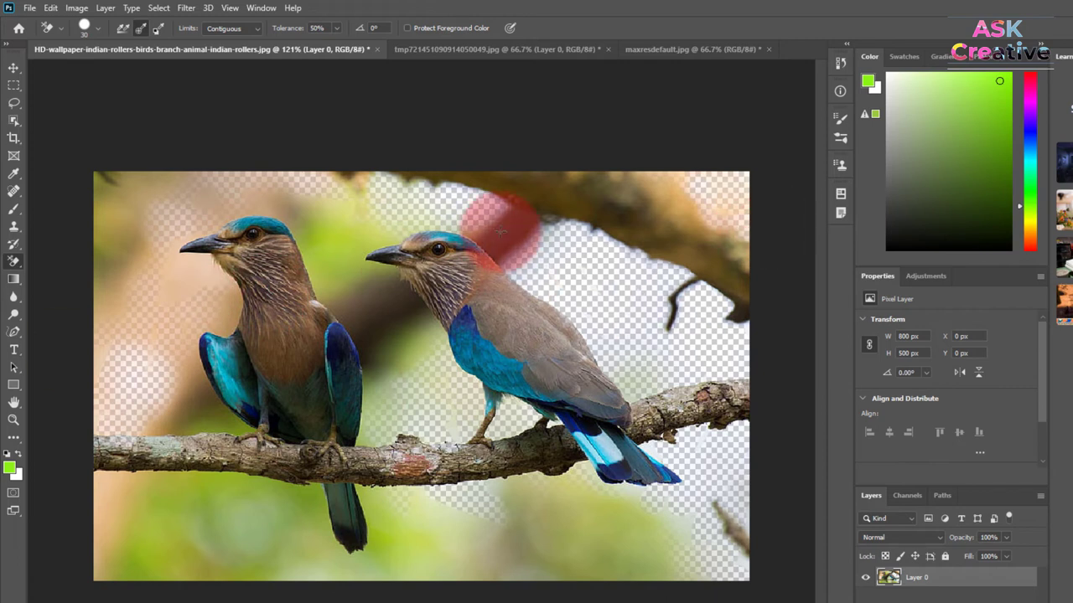
# - Create a blank A4 document and paint a soft green band across its top
pyautogui.click(29, 8)
pyautogui.press('Escape')
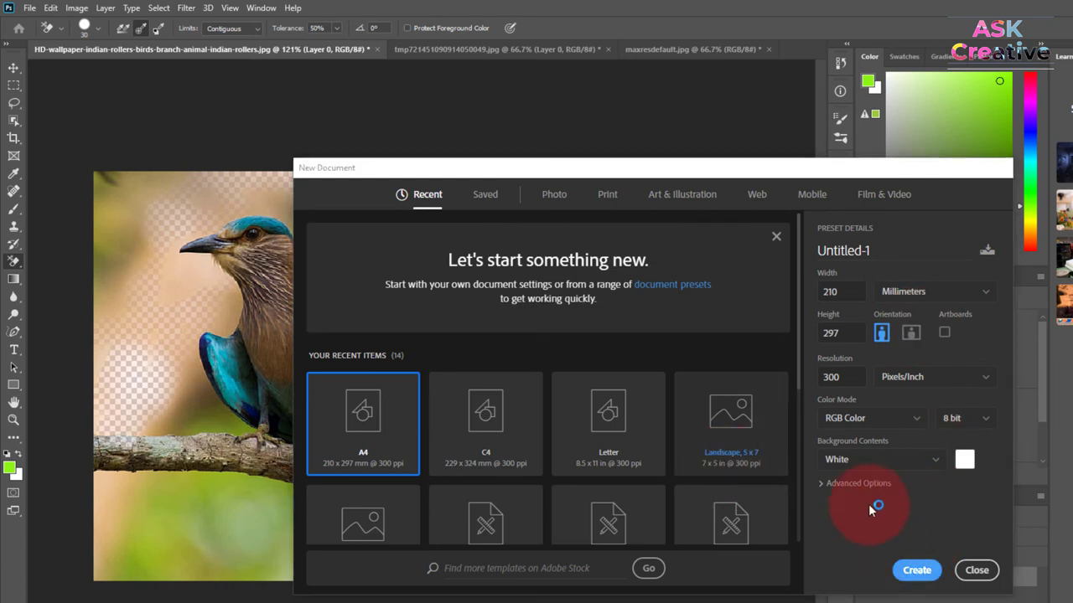
pyautogui.click(917, 570)
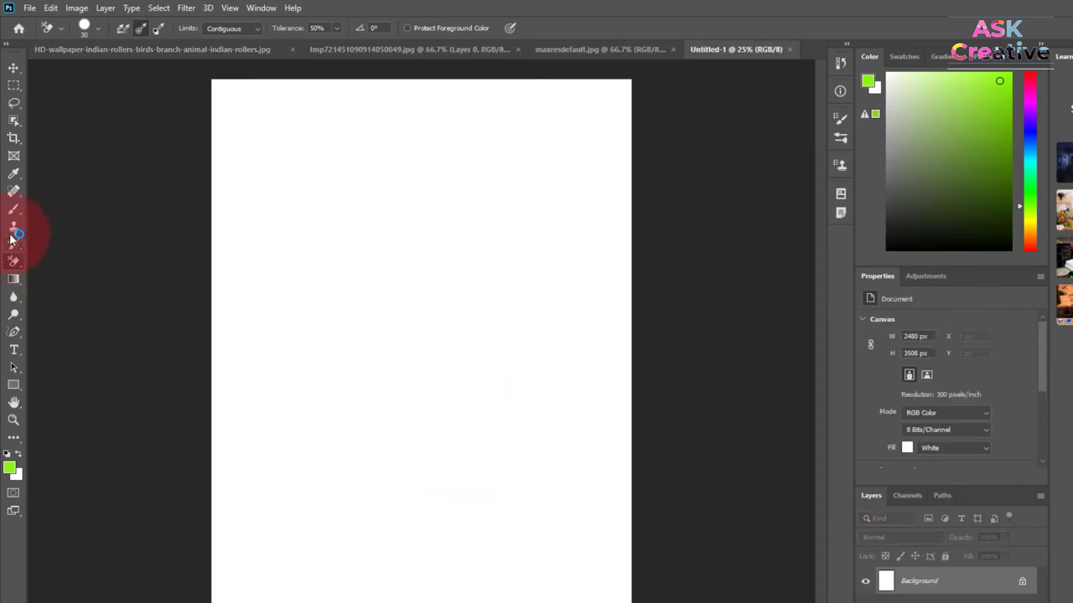
pyautogui.click(14, 209)
pyautogui.click(51, 209)
pyautogui.moveTo(246, 206); pyautogui.dragTo(545, 193)
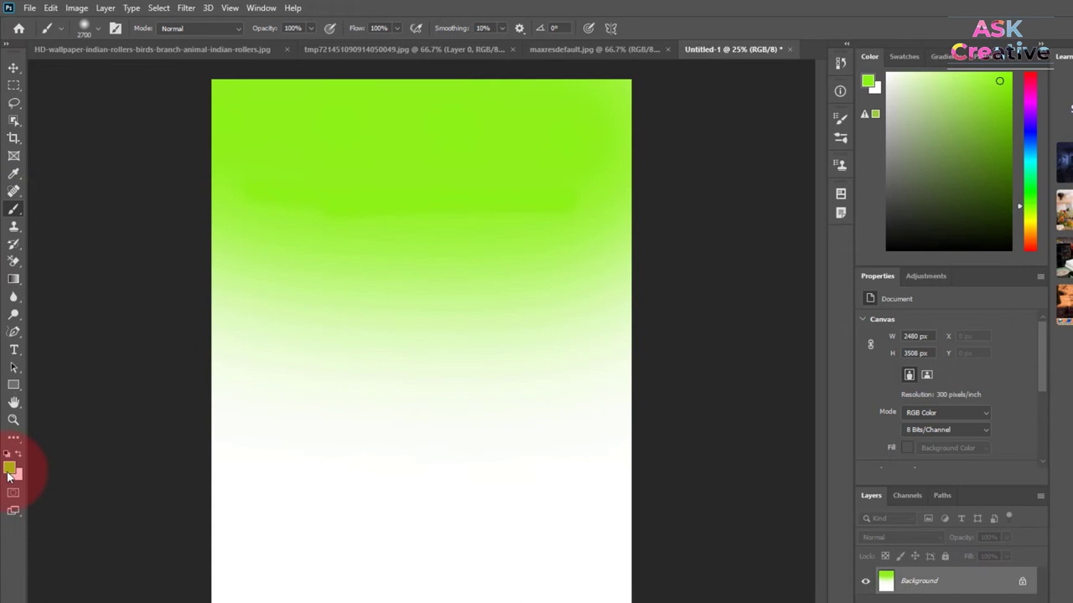
pyautogui.click(9, 469)
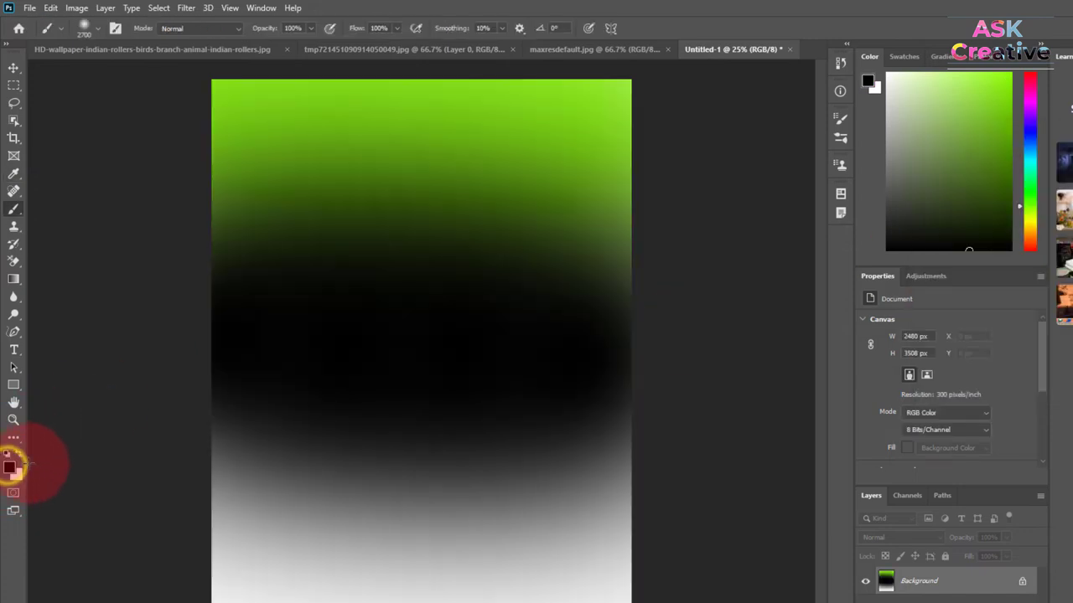
pyautogui.click(17, 455)
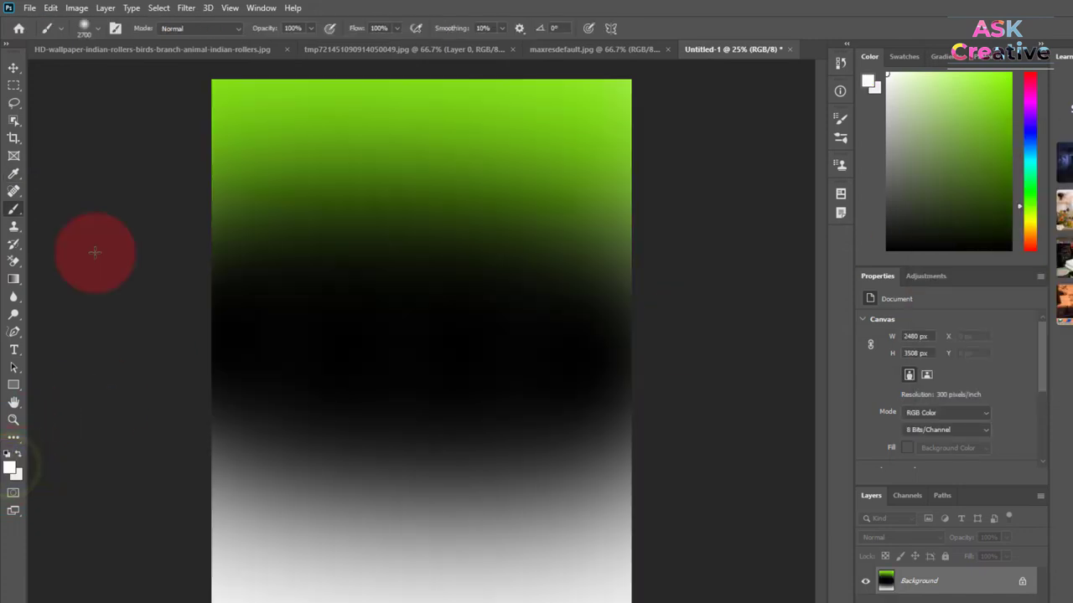
# - Erase strokes through the green top with the Background Eraser
pyautogui.click(11, 263)
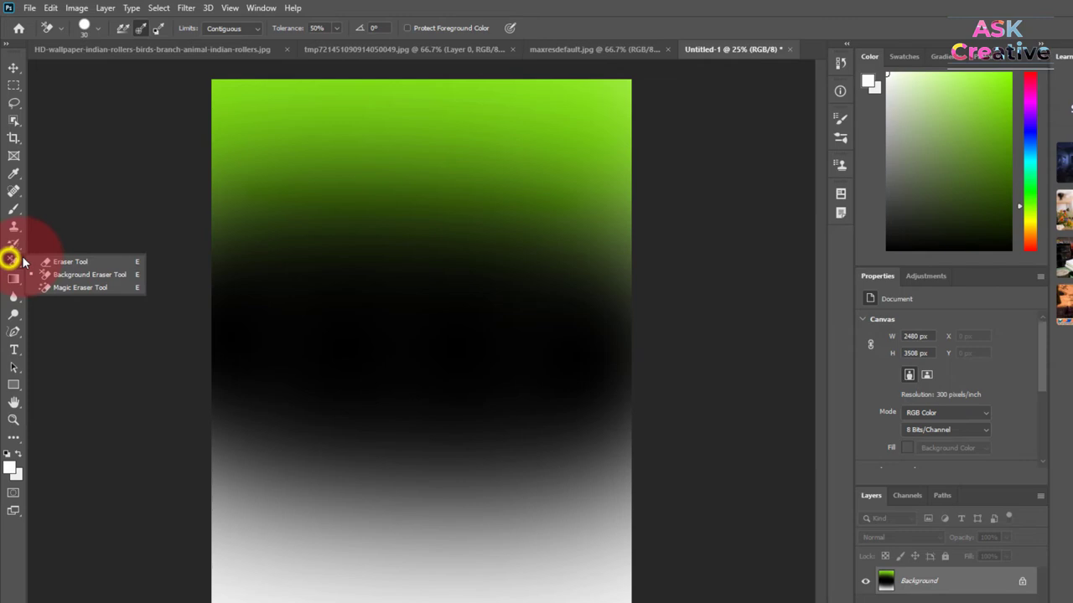
pyautogui.click(75, 276)
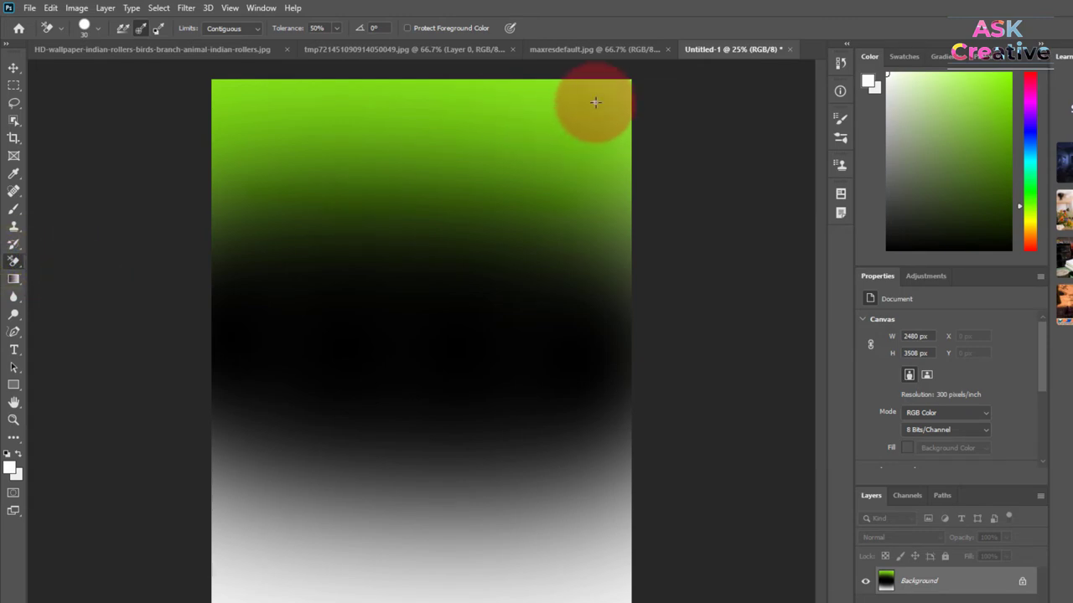
pyautogui.moveTo(595, 103)
pyautogui.mouseDown()
pyautogui.moveTo(535, 130)
pyautogui.moveTo(134, 120)
pyautogui.moveTo(153, 89)
pyautogui.moveTo(526, 96)
pyautogui.moveTo(634, 53)
pyautogui.moveTo(611, 95)
pyautogui.moveTo(603, 316)
pyautogui.moveTo(570, 168)
pyautogui.moveTo(277, 192)
pyautogui.moveTo(359, 269)
pyautogui.moveTo(514, 347)
pyautogui.moveTo(491, 587)
pyautogui.moveTo(358, 591)
pyautogui.mouseUp()
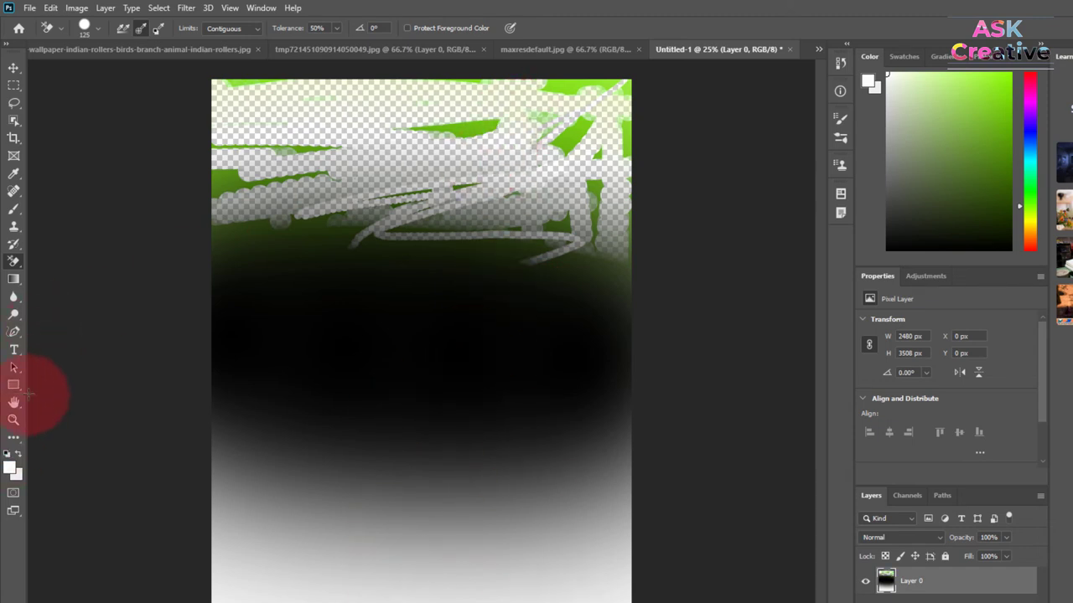
# - Magic-erase two patches of the white bottom area with single clicks
pyautogui.rightClick(13, 261)
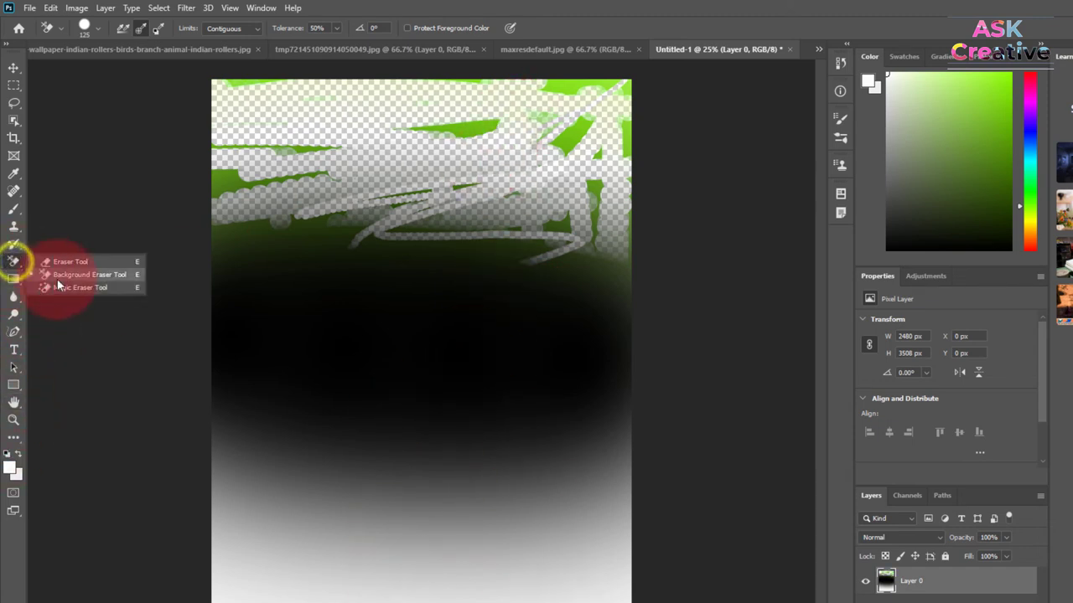
pyautogui.click(74, 286)
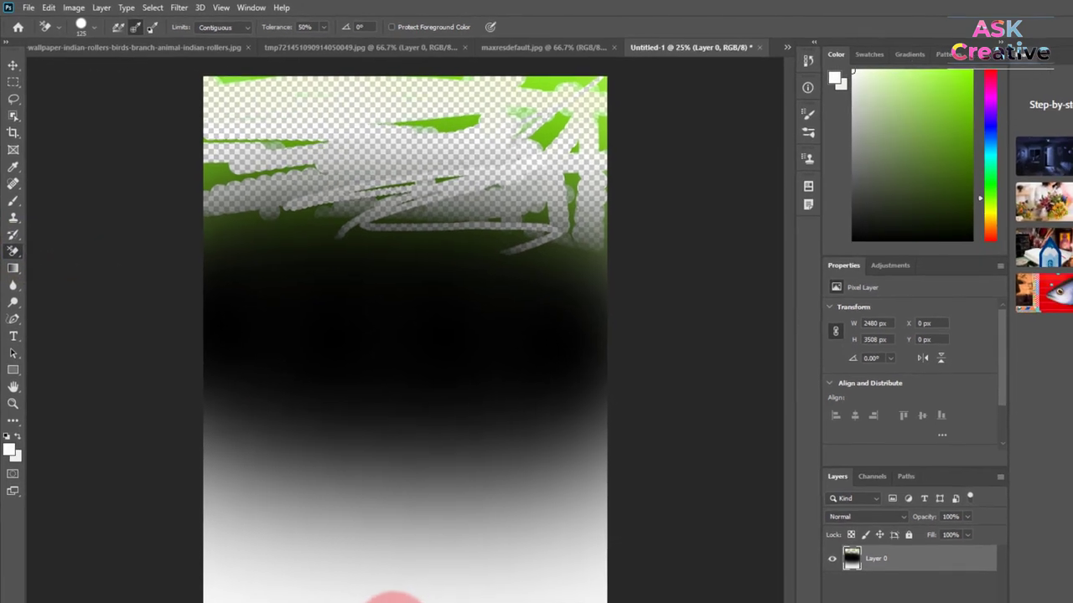
pyautogui.click(503, 562)
pyautogui.click(419, 511)
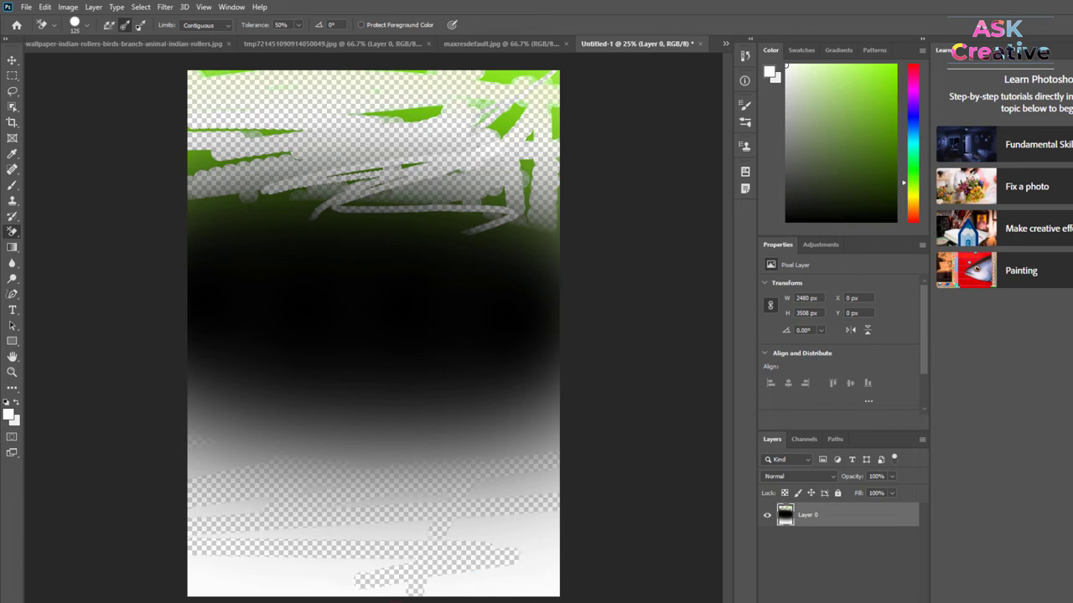
# - On the bird photo, use the Background Eraser to clear sky behind the right bird toward the edge
pyautogui.click(142, 51)
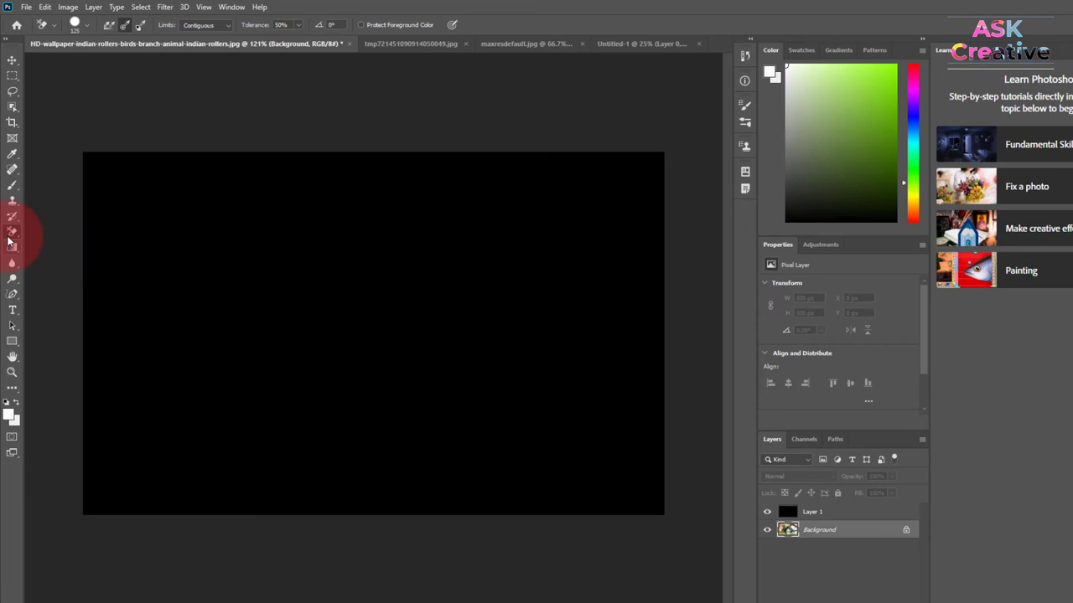
pyautogui.rightClick(9, 234)
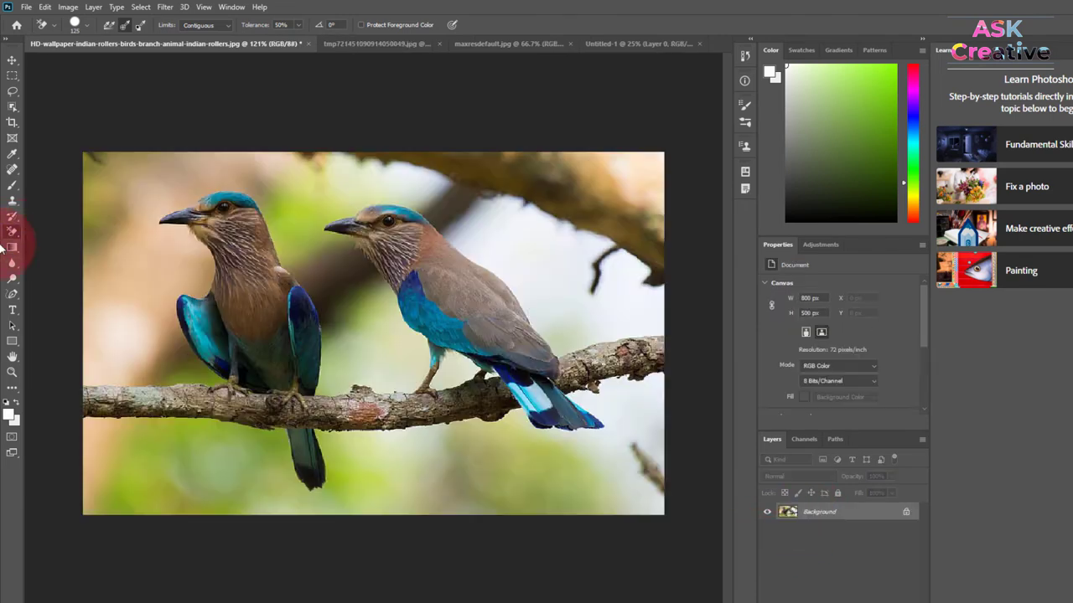
pyautogui.rightClick(7, 232)
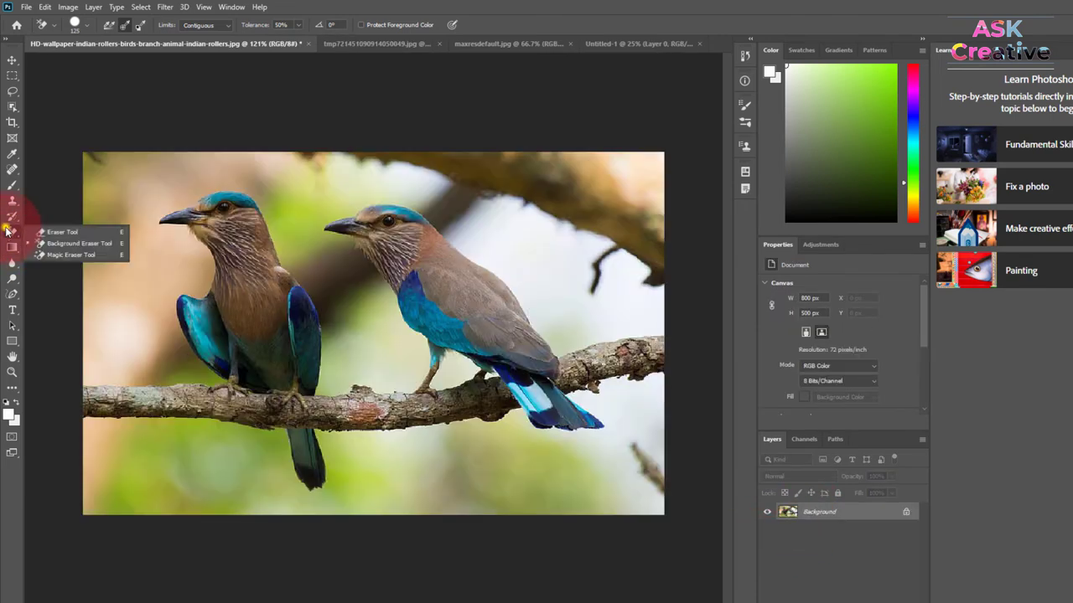
pyautogui.click(61, 256)
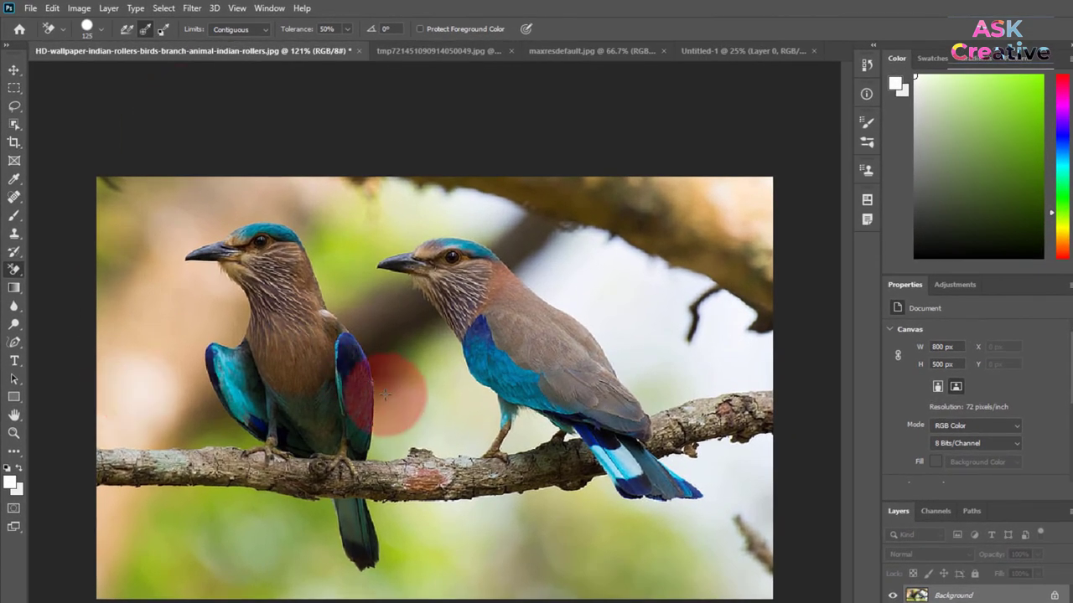
pyautogui.rightClick(24, 272)
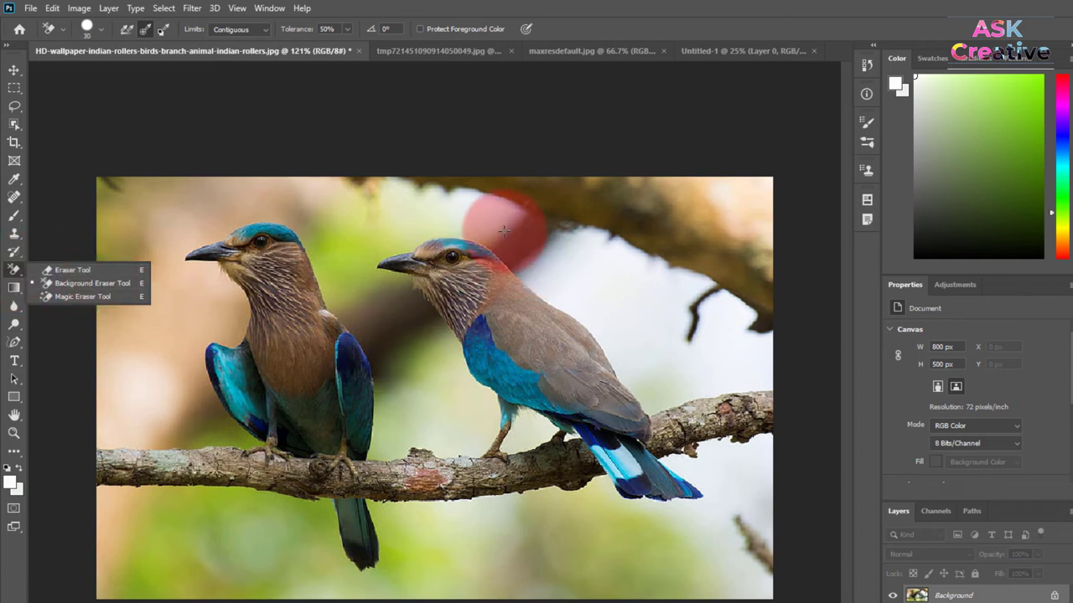
pyautogui.click(107, 289)
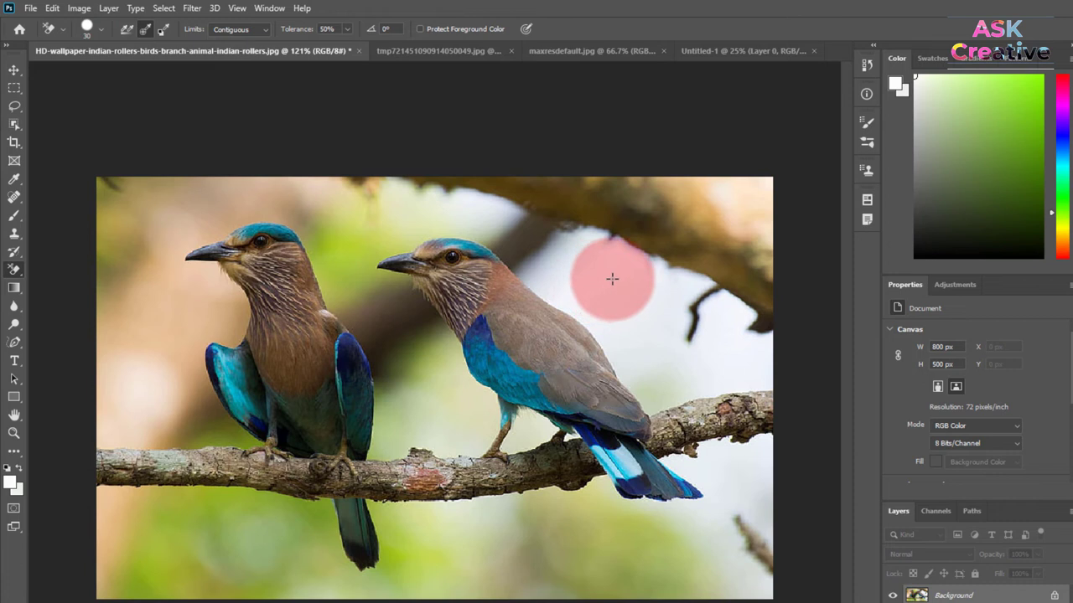
pyautogui.moveTo(625, 285)
pyautogui.mouseDown()
pyautogui.moveTo(618, 346)
pyautogui.moveTo(556, 287)
pyautogui.moveTo(570, 247)
pyautogui.moveTo(604, 246)
pyautogui.moveTo(654, 335)
pyautogui.moveTo(696, 332)
pyautogui.moveTo(653, 394)
pyautogui.moveTo(665, 412)
pyautogui.moveTo(642, 402)
pyautogui.mouseUp()
pyautogui.moveTo(566, 300)
pyautogui.mouseDown()
pyautogui.moveTo(527, 276)
pyautogui.moveTo(550, 239)
pyautogui.moveTo(697, 360)
pyautogui.moveTo(691, 260)
pyautogui.moveTo(799, 343)
pyautogui.moveTo(646, 249)
pyautogui.moveTo(728, 354)
pyautogui.moveTo(686, 367)
pyautogui.moveTo(747, 383)
pyautogui.moveTo(650, 399)
pyautogui.moveTo(682, 347)
pyautogui.moveTo(628, 354)
pyautogui.moveTo(594, 293)
pyautogui.moveTo(533, 250)
pyautogui.moveTo(575, 269)
pyautogui.moveTo(512, 259)
pyautogui.mouseUp()
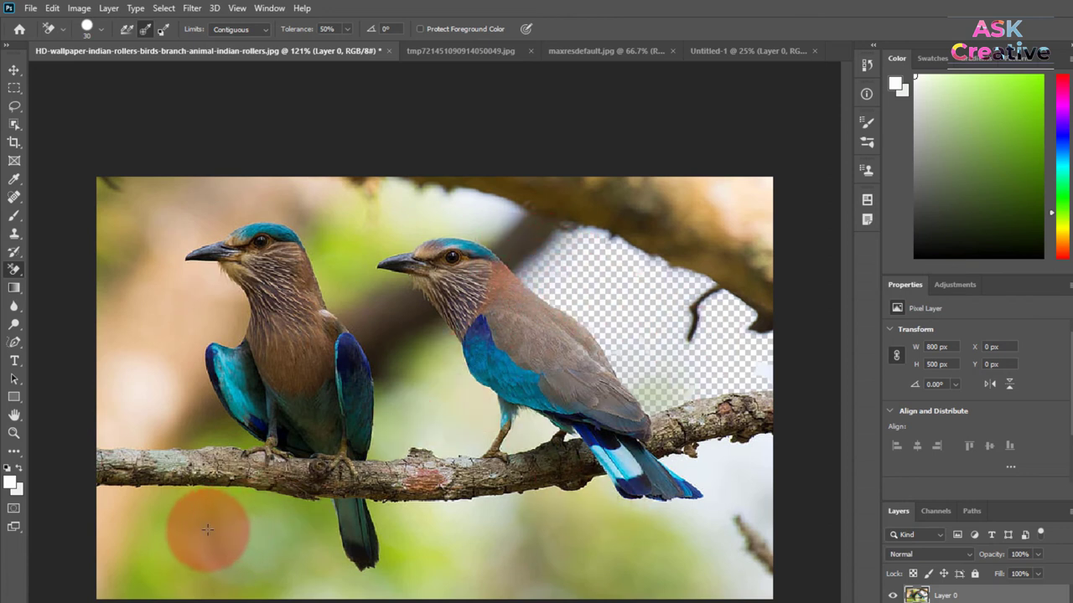
# - Show the maxresdefault.jpg desert tree photo with the Magic Eraser Tool active at 32 tolerance
pyautogui.rightClick(15, 269)
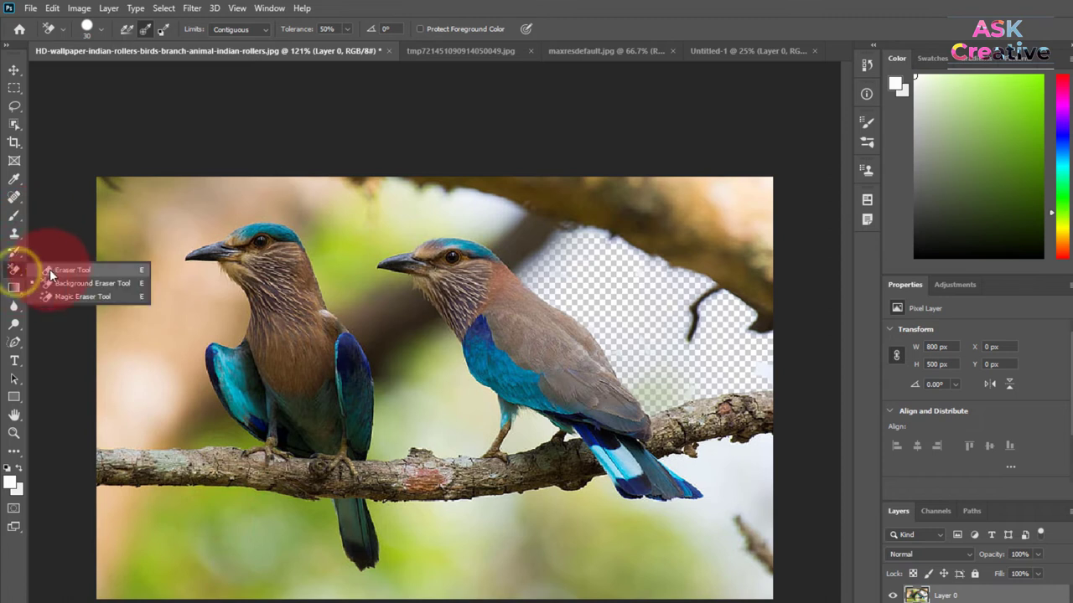
pyautogui.click(79, 283)
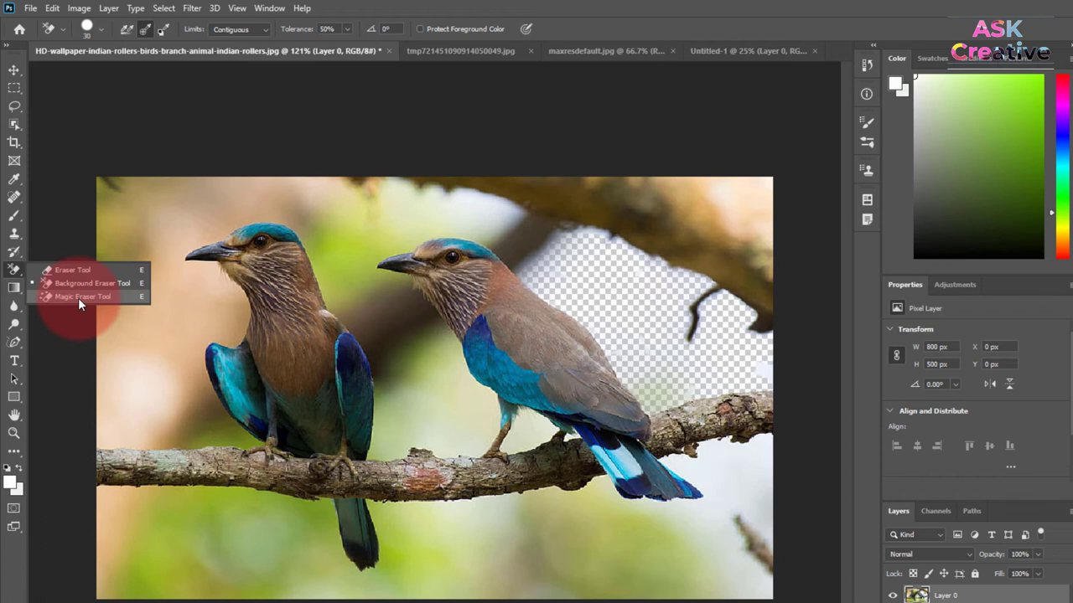
pyautogui.click(586, 57)
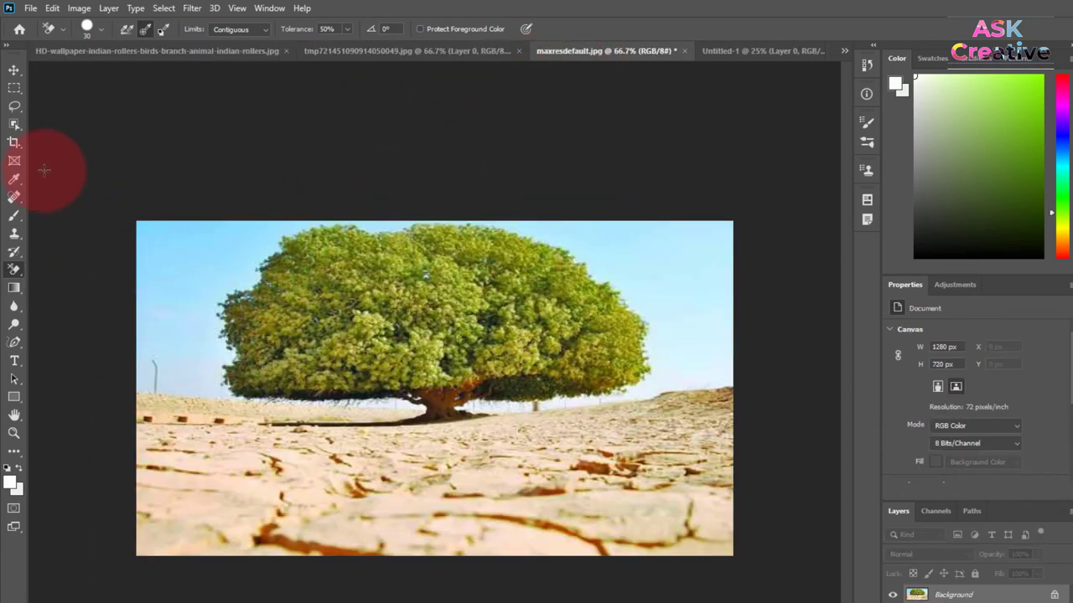
pyautogui.rightClick(15, 274)
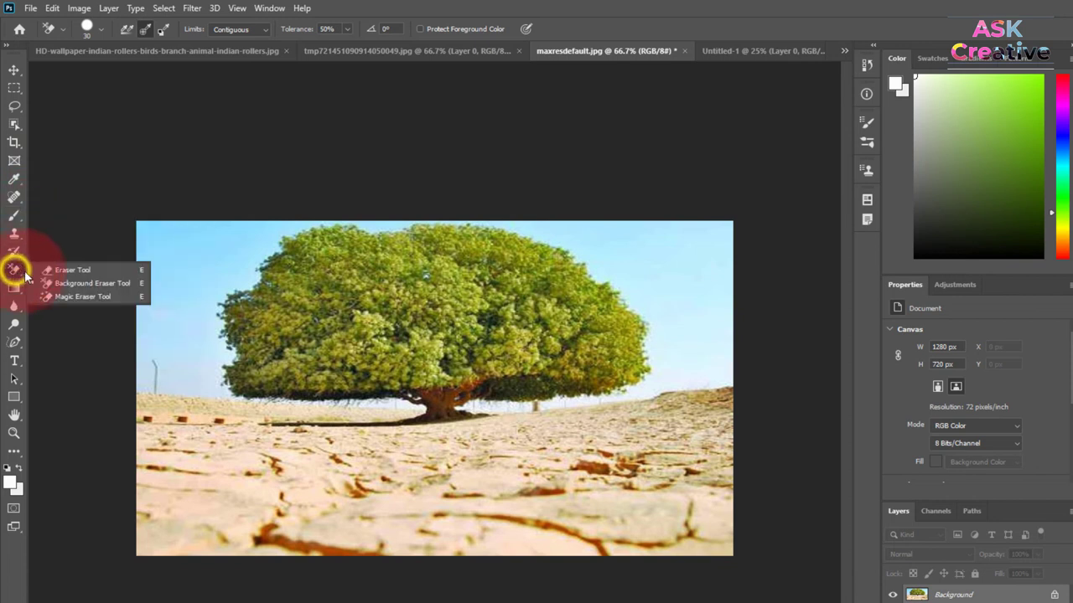
pyautogui.click(83, 296)
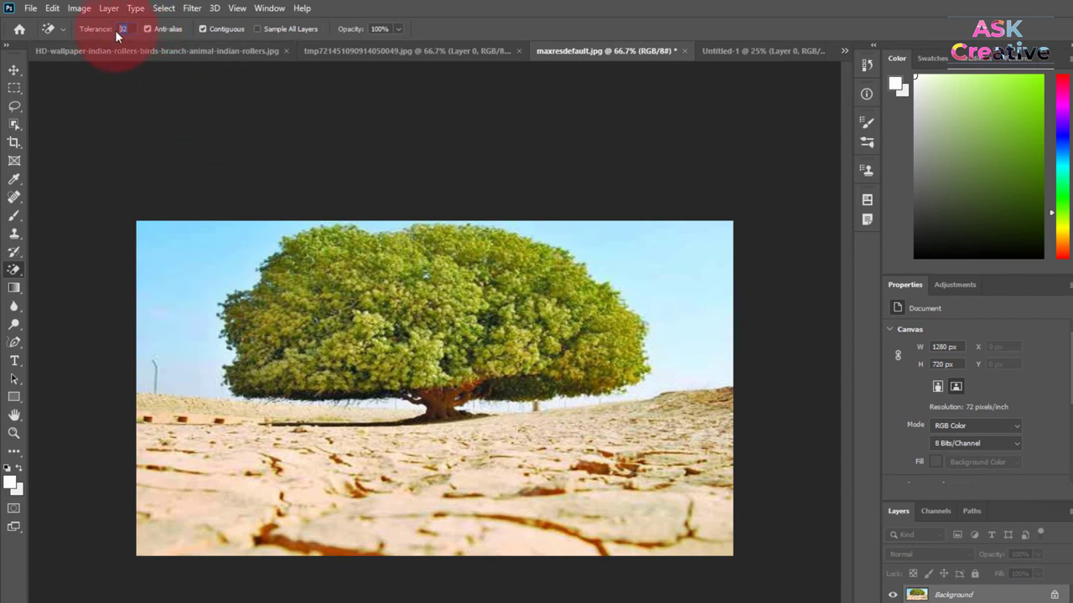
# - At tolerance 100, magic-erase the sky around the tree and test erasing the ground, undoing it
pyautogui.write('100')
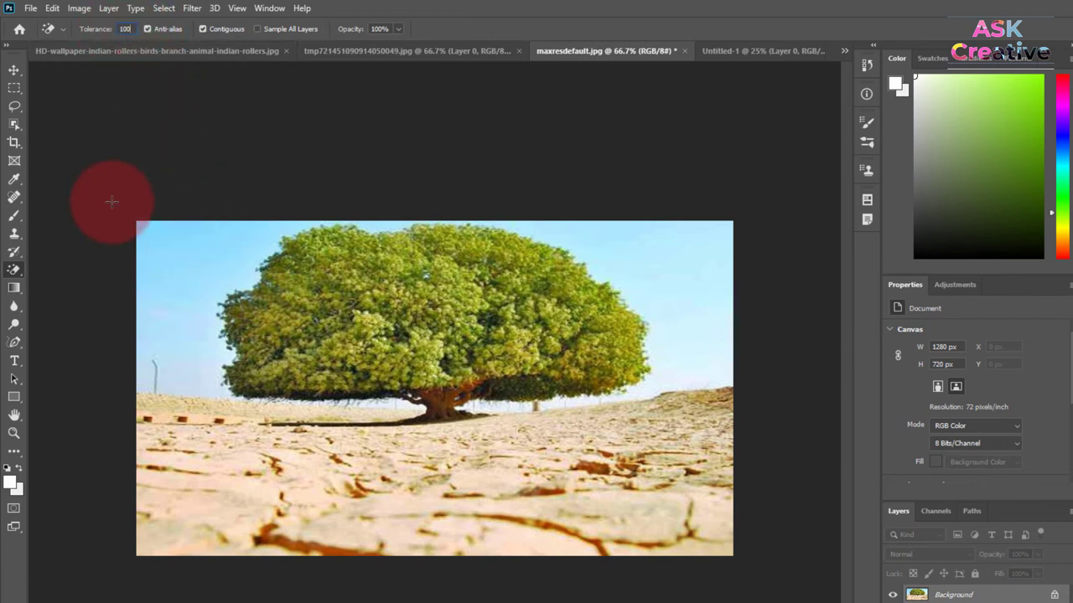
pyautogui.click(187, 273)
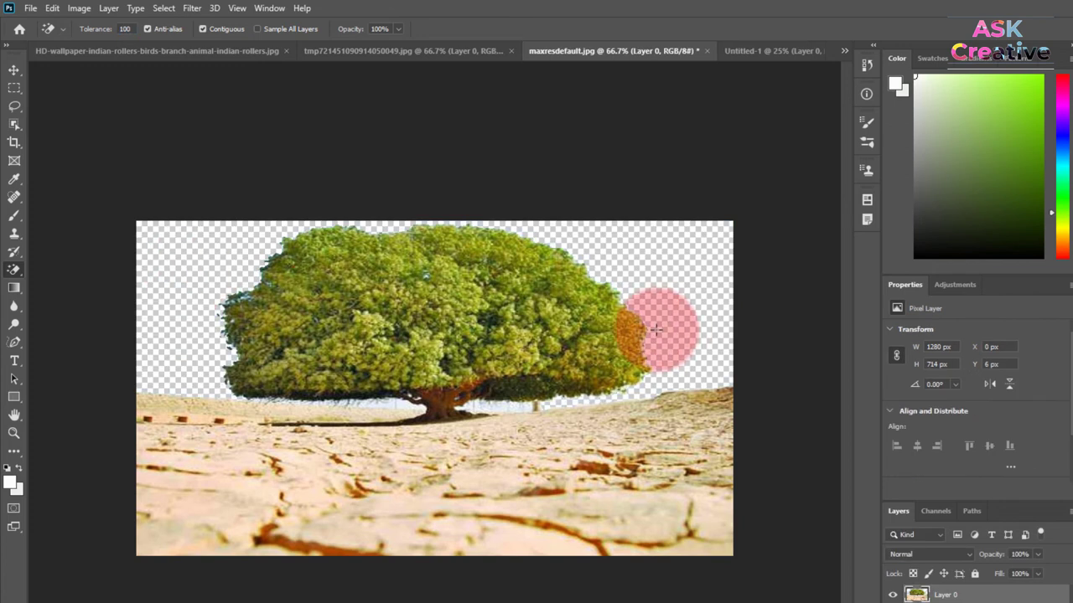
pyautogui.click(420, 465)
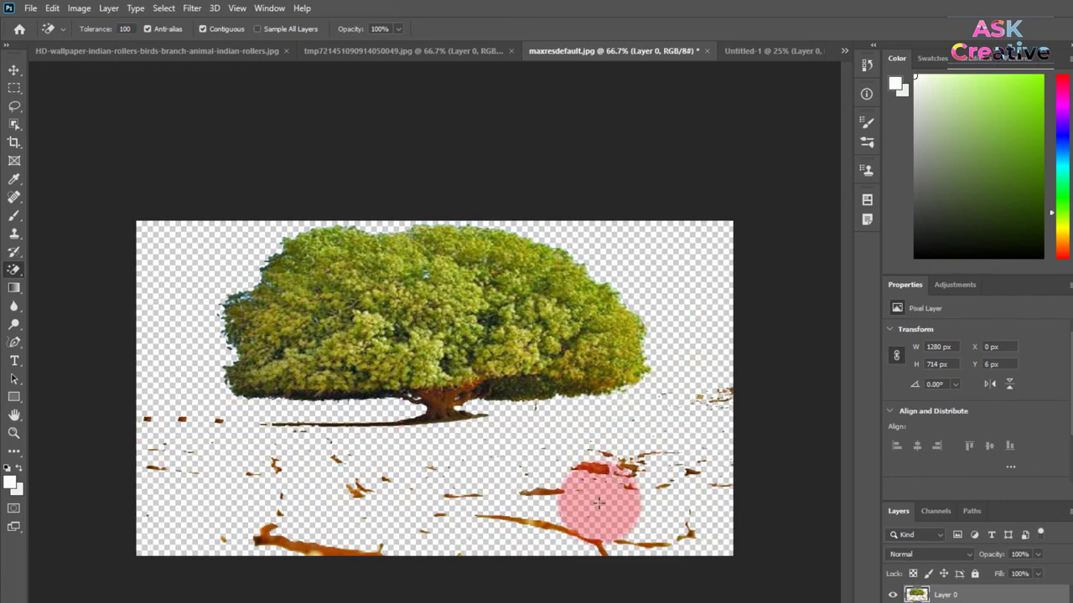
pyautogui.hotkey('ctrl', 'z')
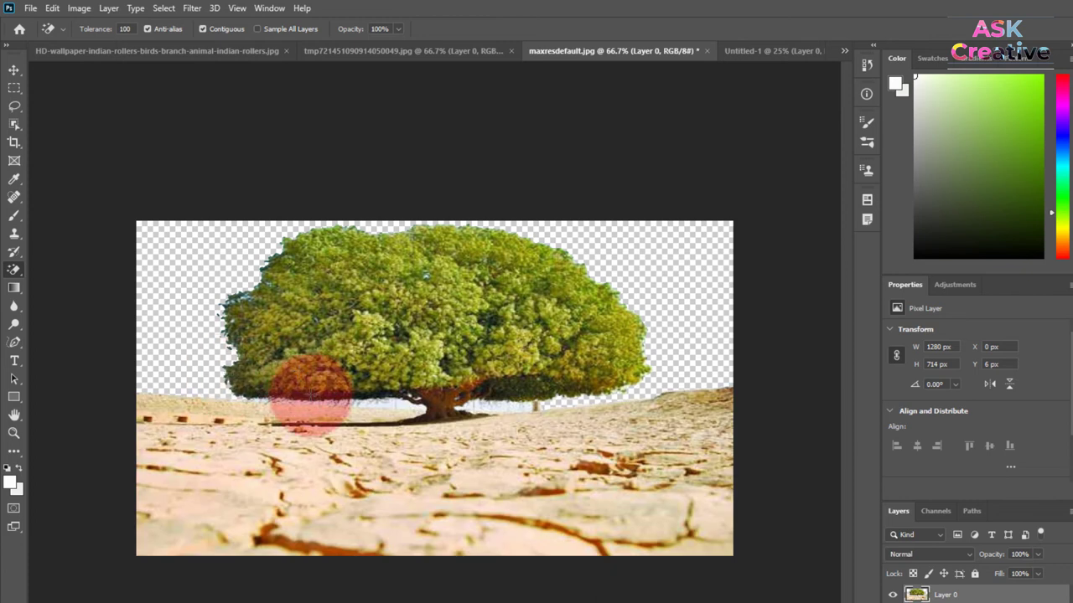
pyautogui.click(351, 494)
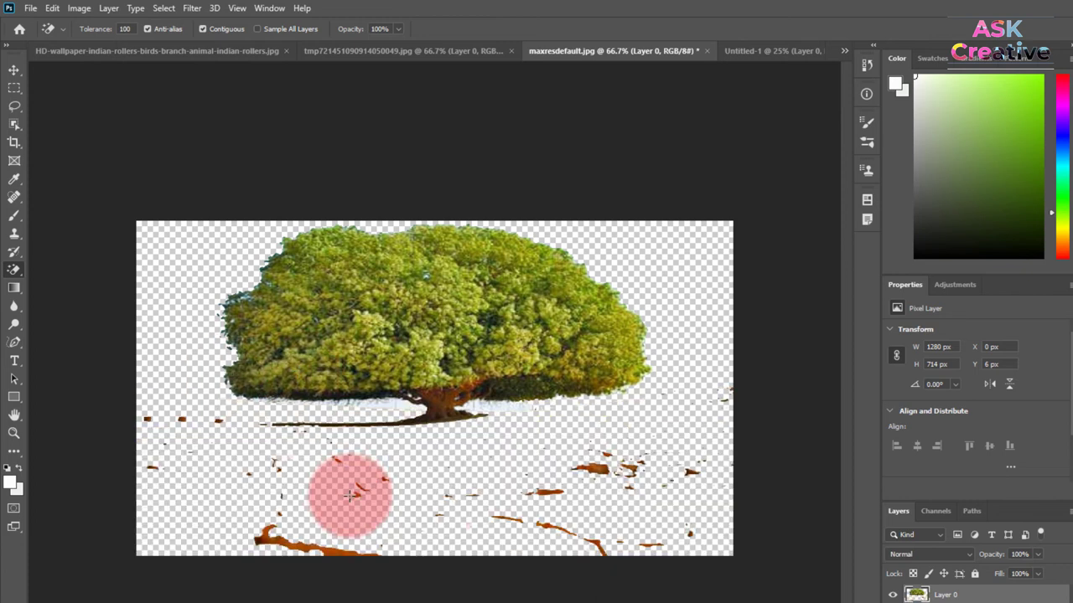
pyautogui.hotkey('ctrl', 'z')
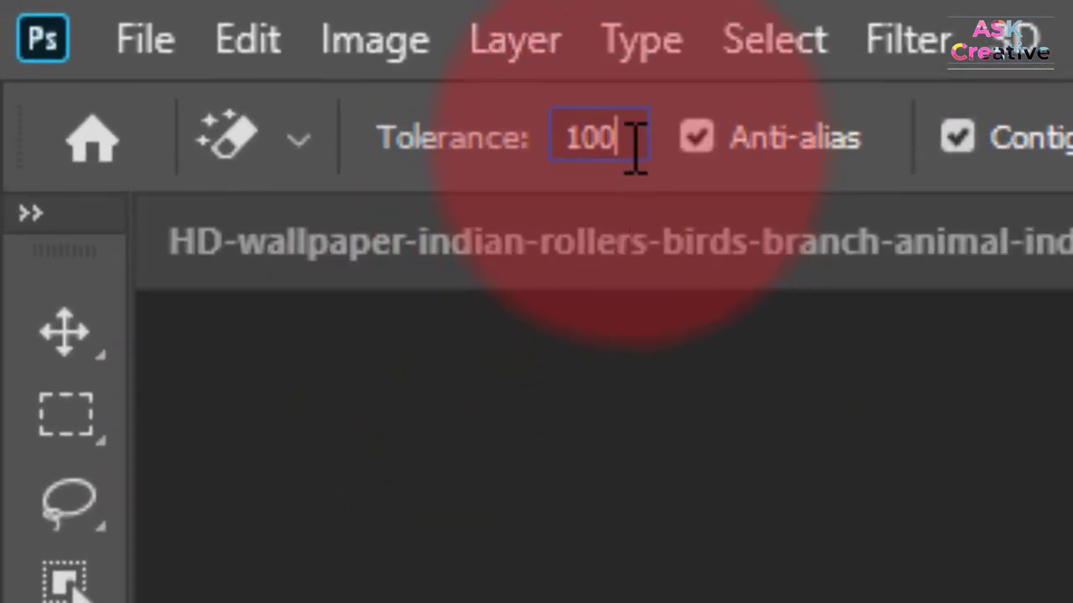
# - Select the Tolerance value, then undo the erasures until the full desert photo returns
pyautogui.moveTo(635, 146); pyautogui.dragTo(530, 178)
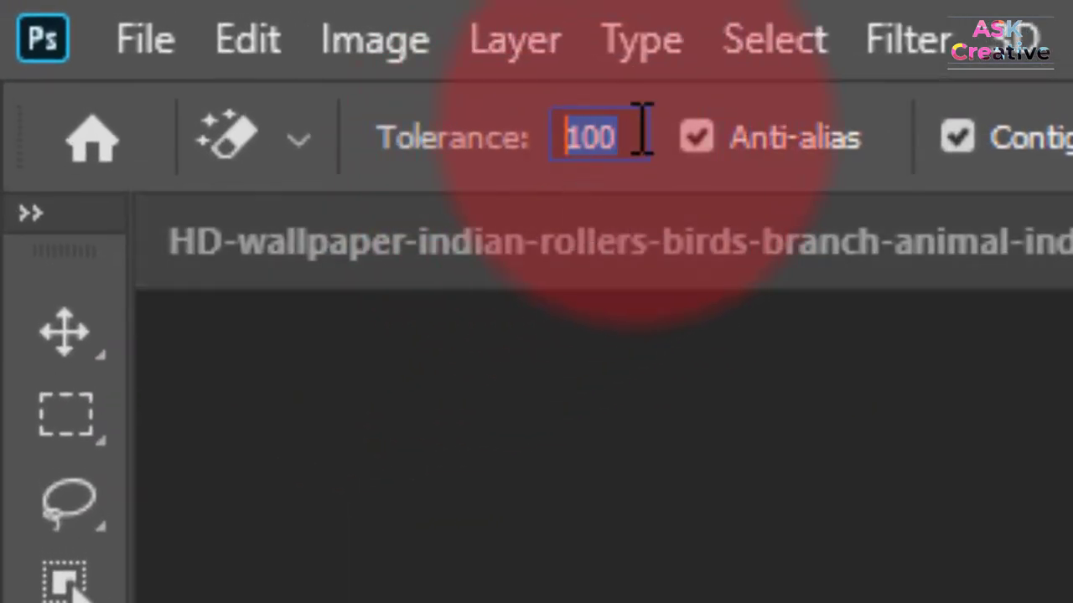
pyautogui.moveTo(642, 133); pyautogui.dragTo(526, 136)
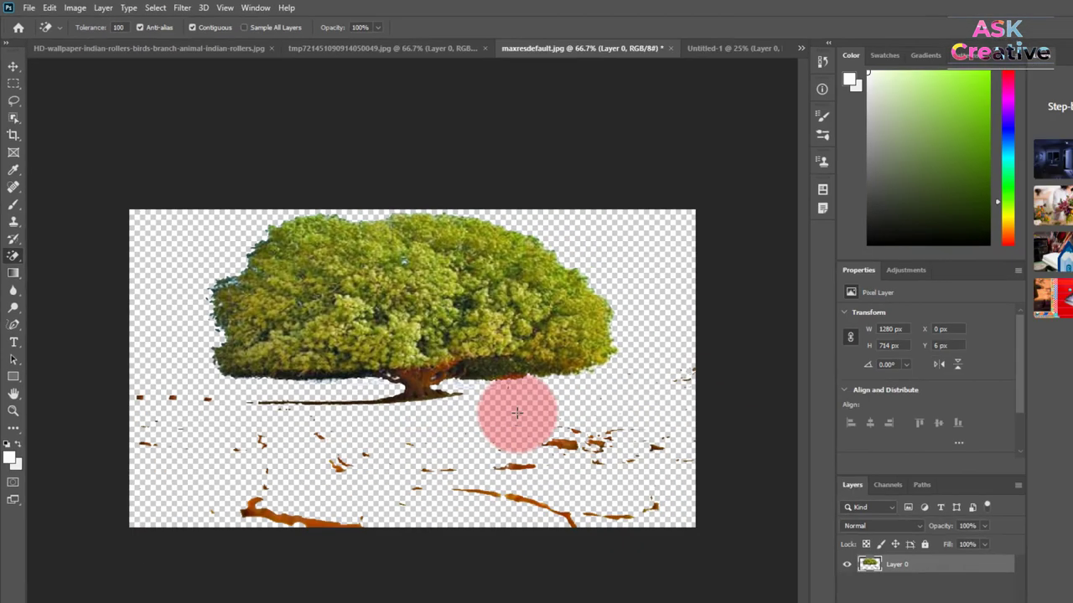
pyautogui.hotkey('ctrl', 'z')
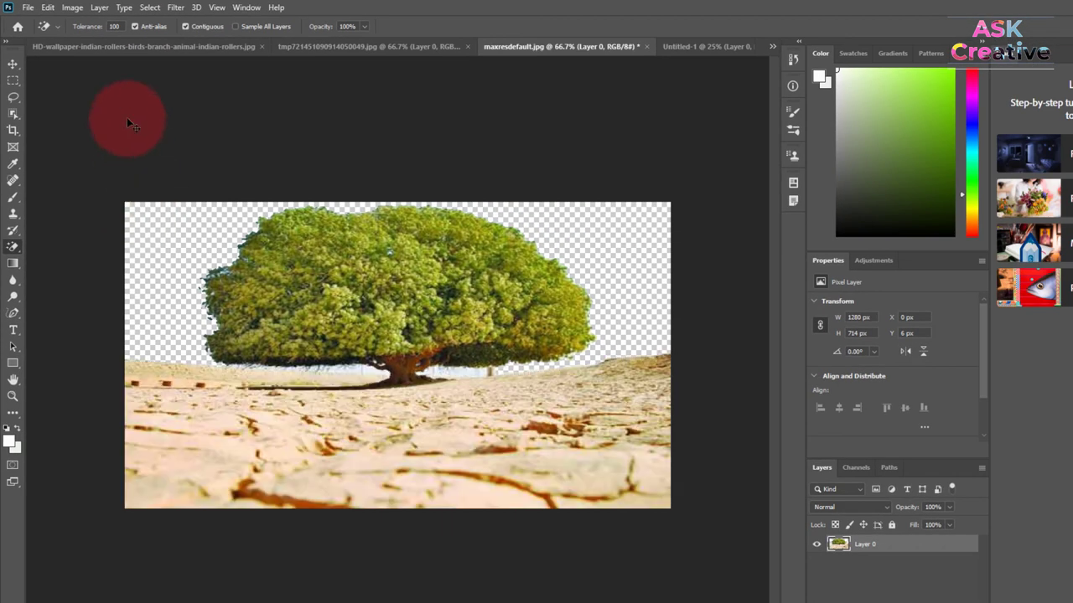
pyautogui.hotkey('ctrl', 'z')
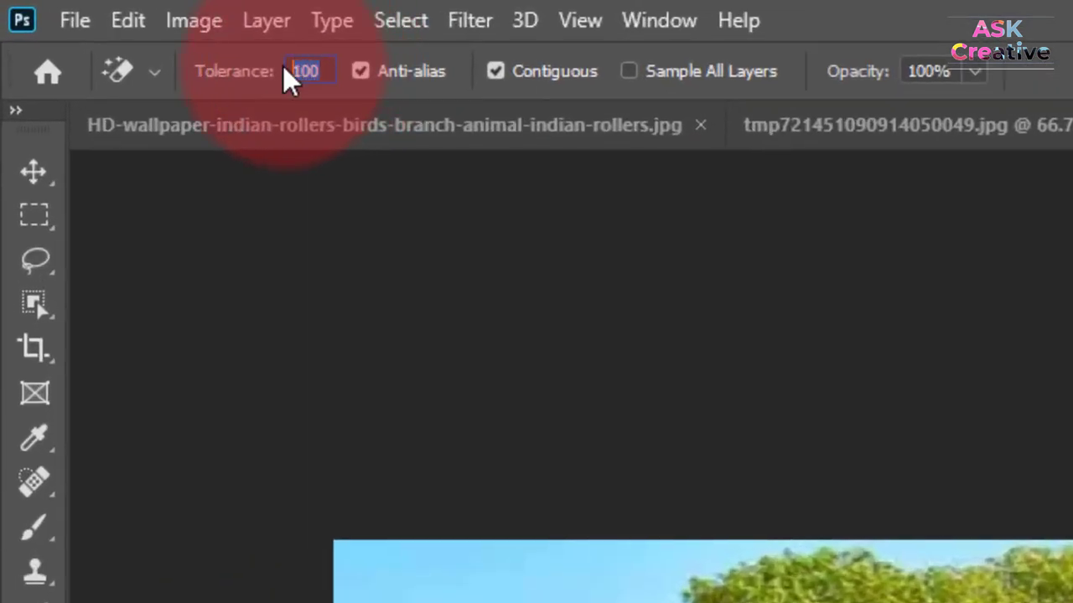
# - At tolerance 30, erase the sky on both sides and the ground, then set tolerance 100
pyautogui.write('30')
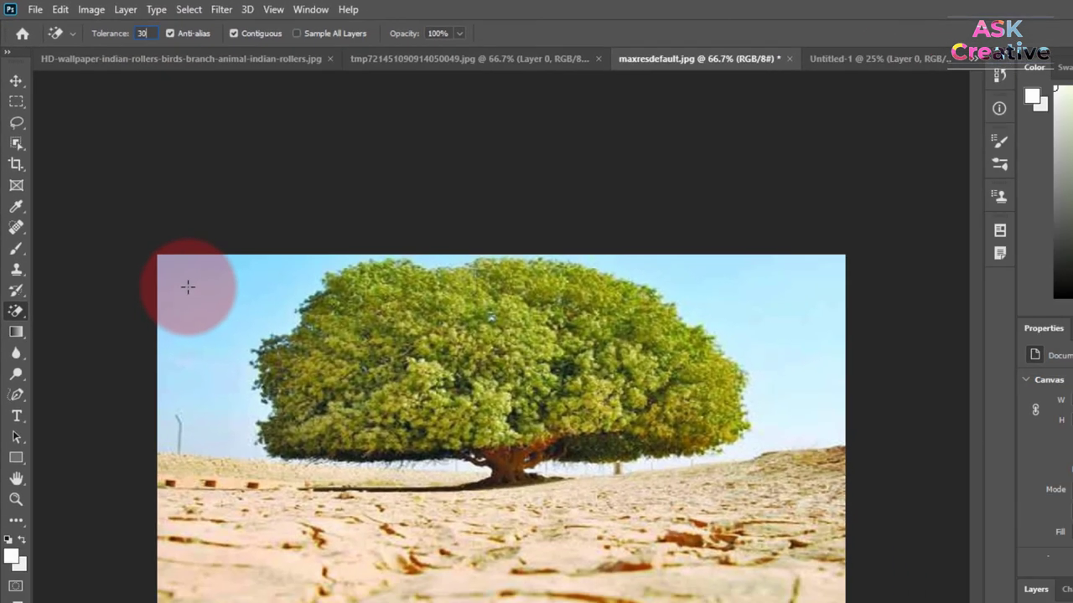
pyautogui.click(187, 287)
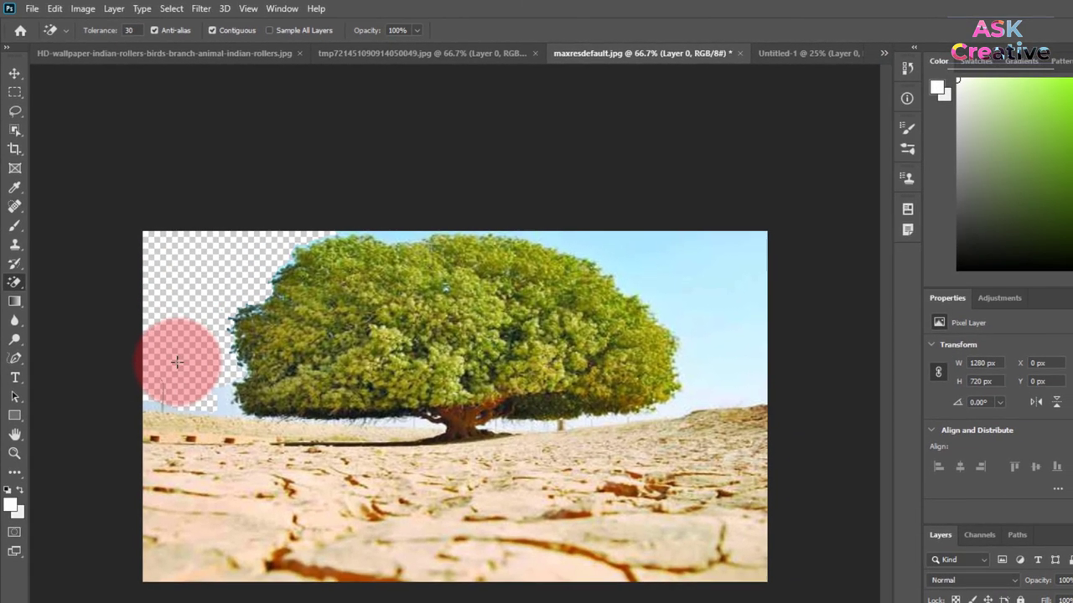
pyautogui.click(667, 249)
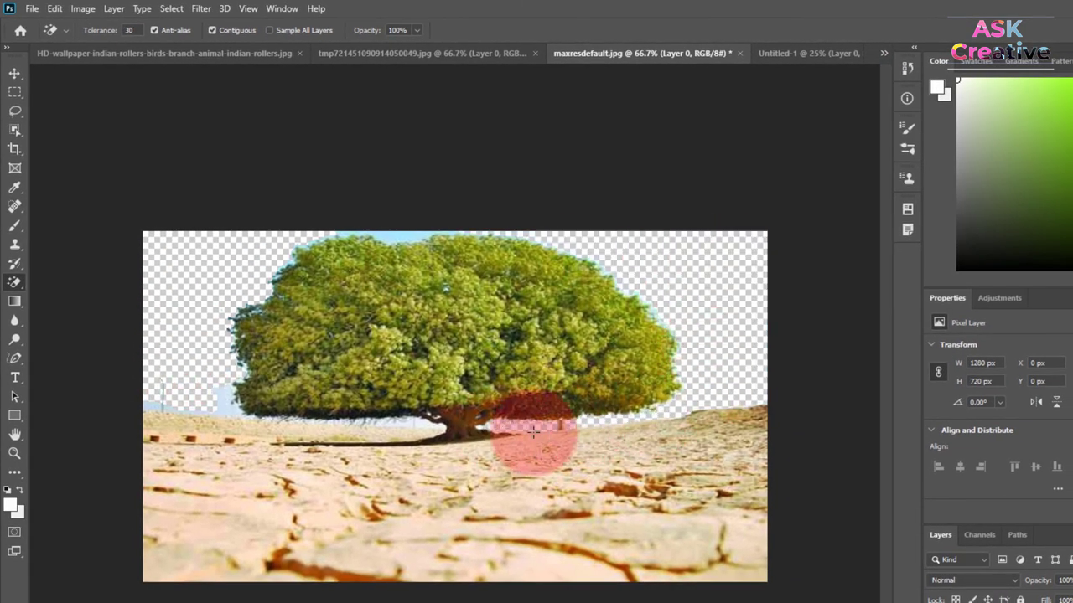
pyautogui.click(337, 426)
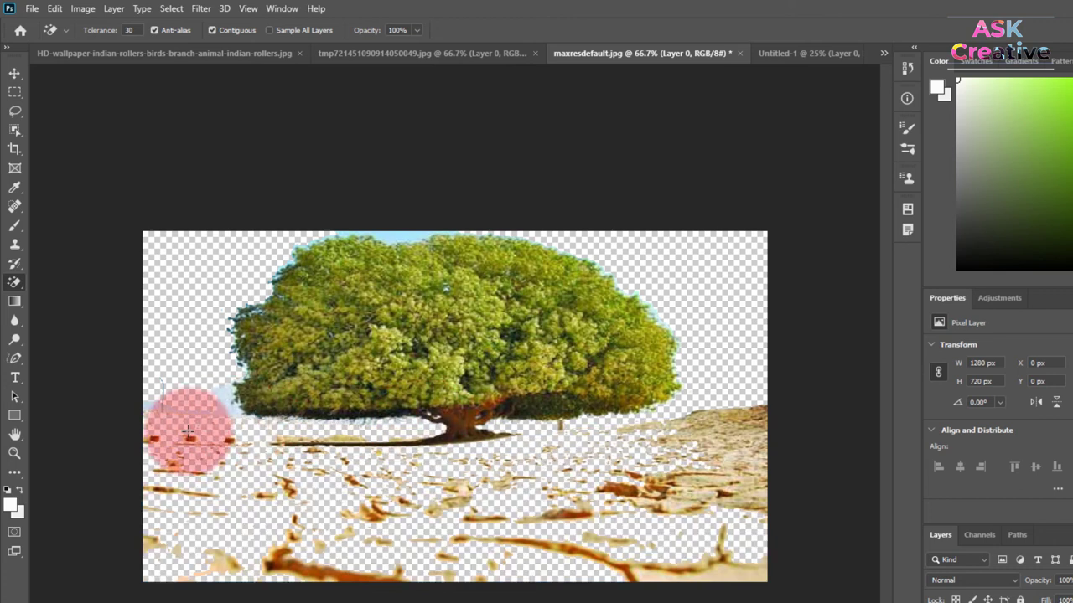
pyautogui.click(707, 457)
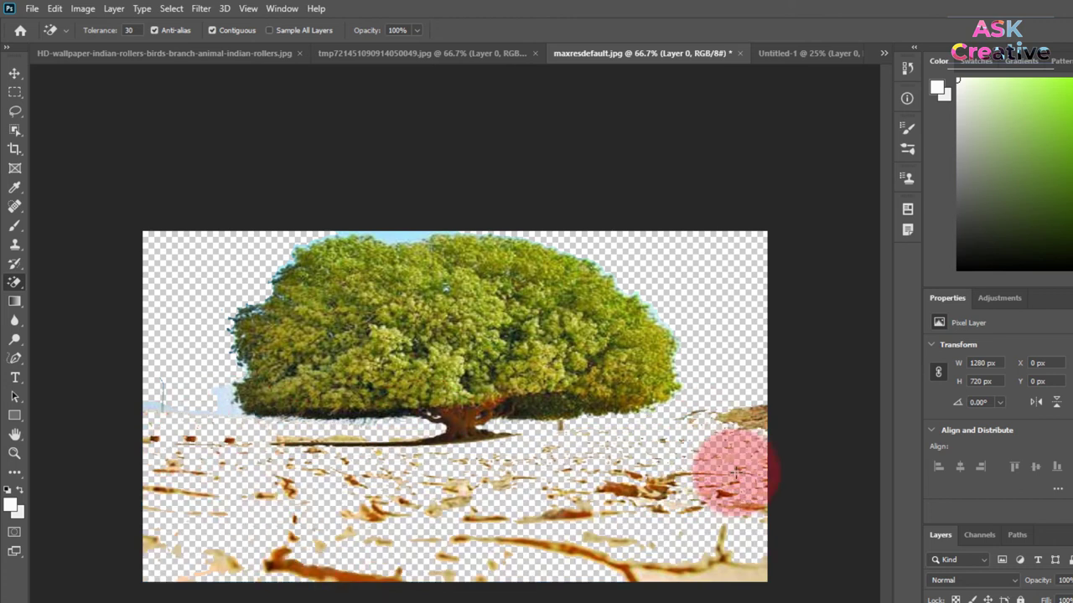
pyautogui.click(713, 564)
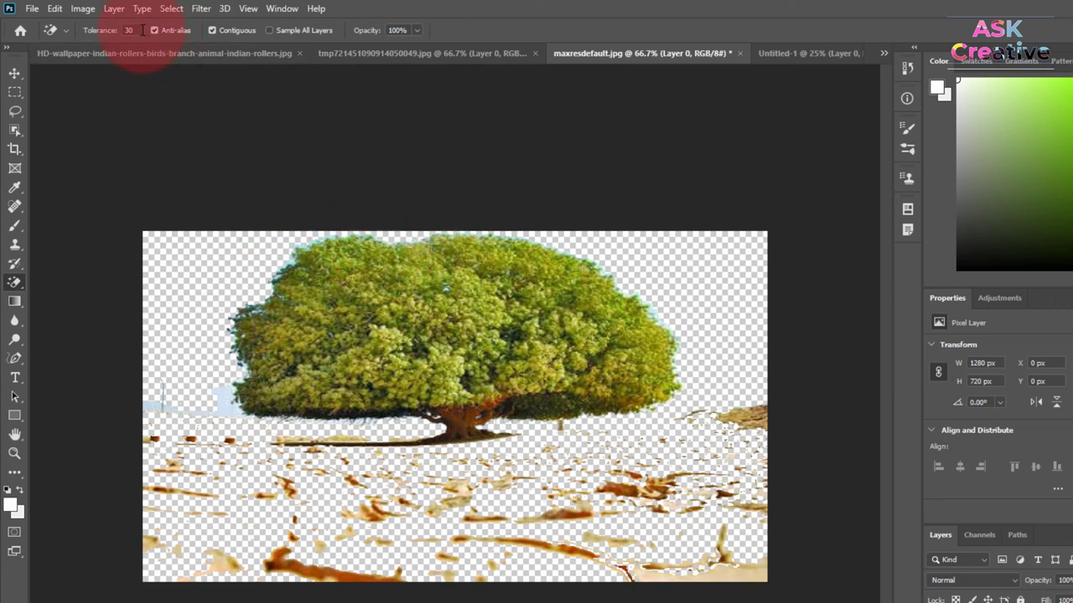
pyautogui.write('100')
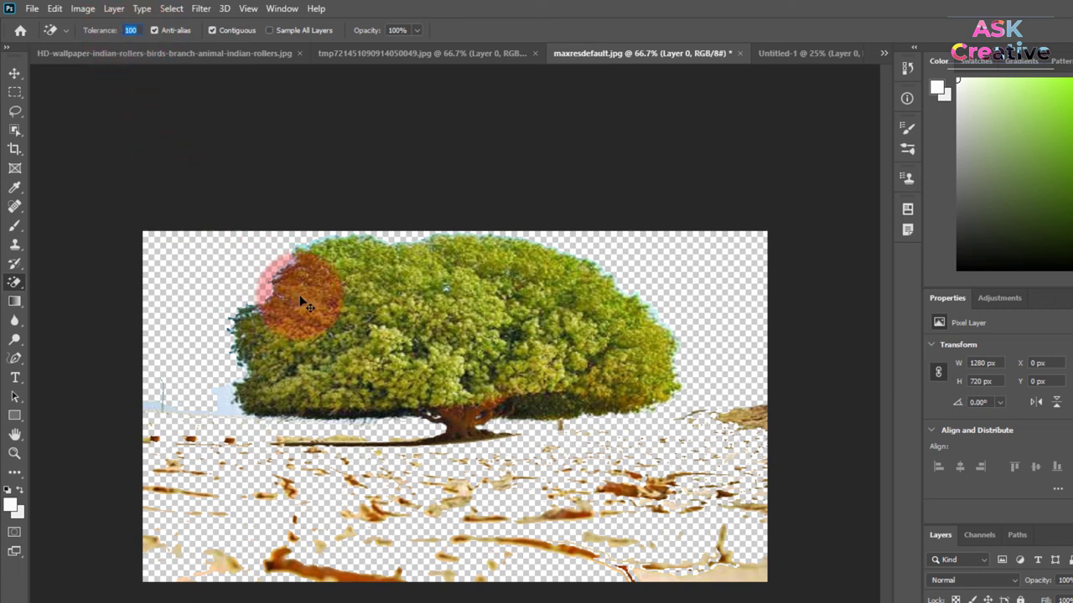
# - Select the whole canvas and erase the blue horizon strip left of the tree
pyautogui.click(14, 74)
pyautogui.hotkey('ctrl', 'a')
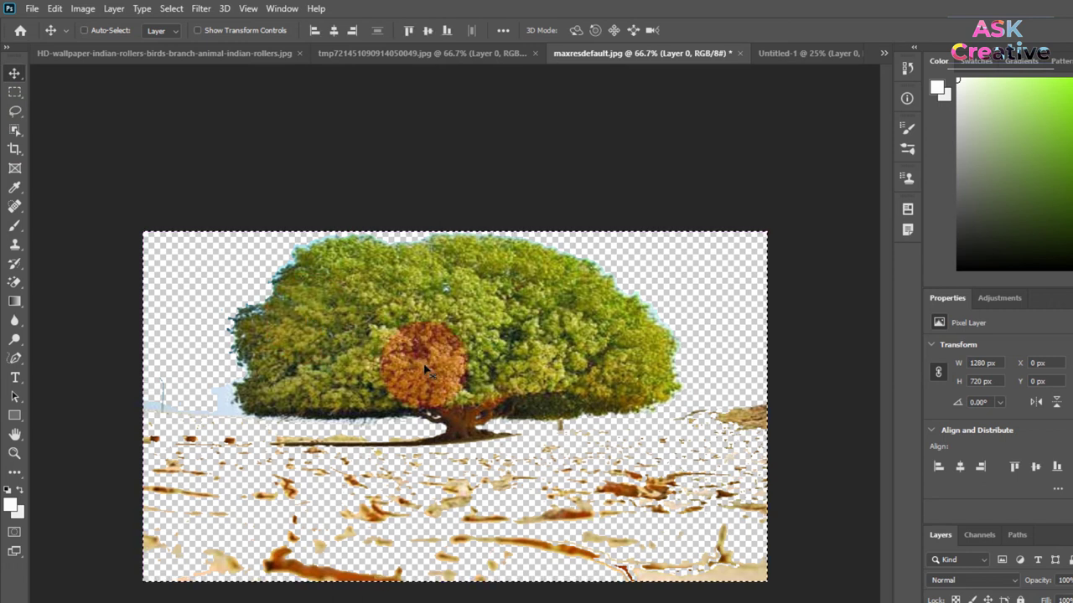
pyautogui.click(15, 282)
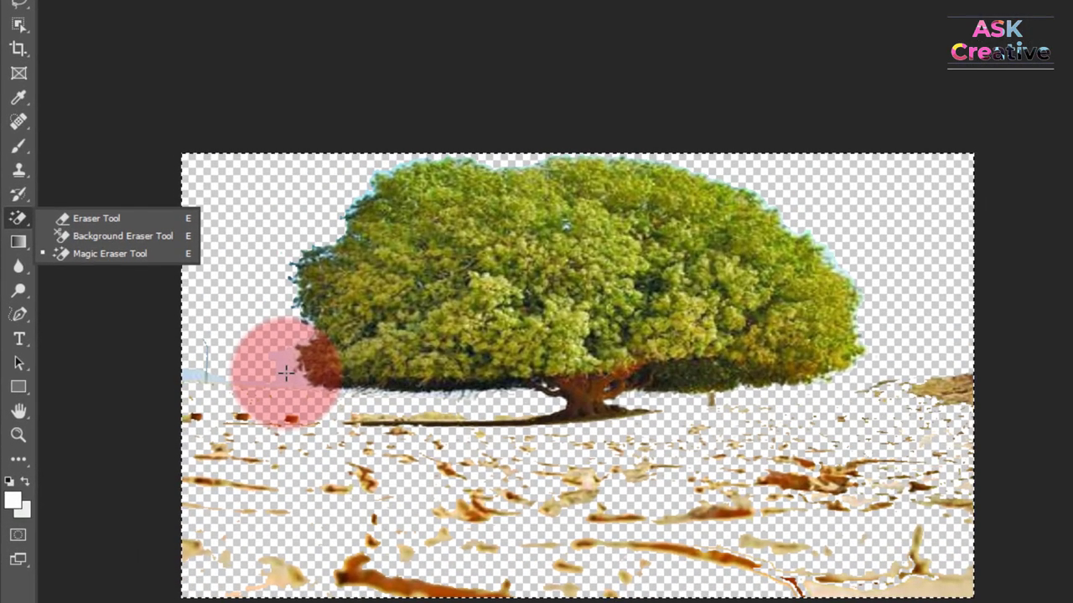
pyautogui.click(285, 372)
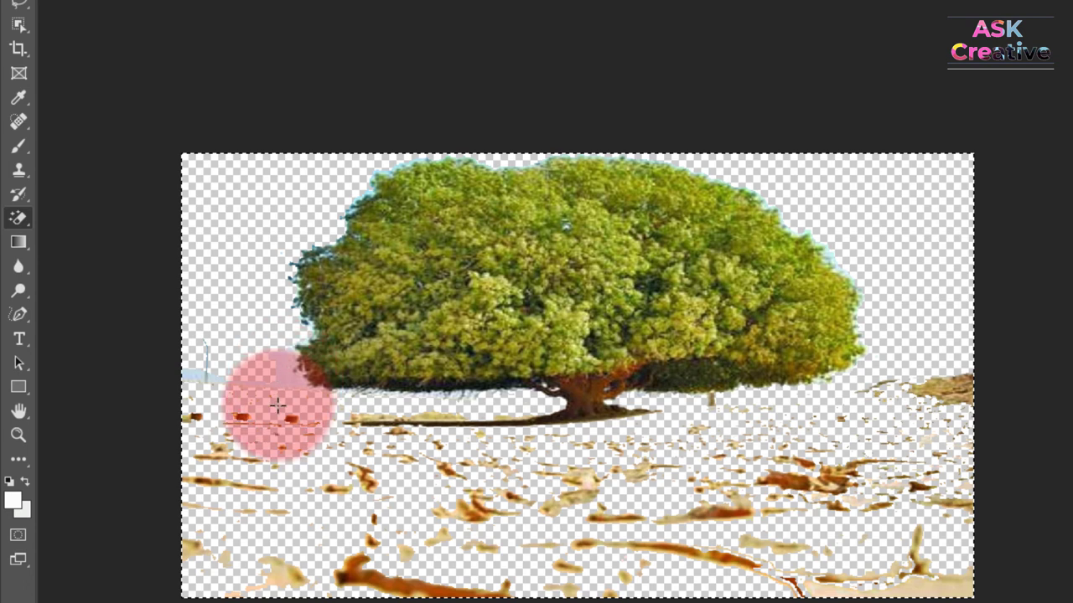
pyautogui.click(273, 412)
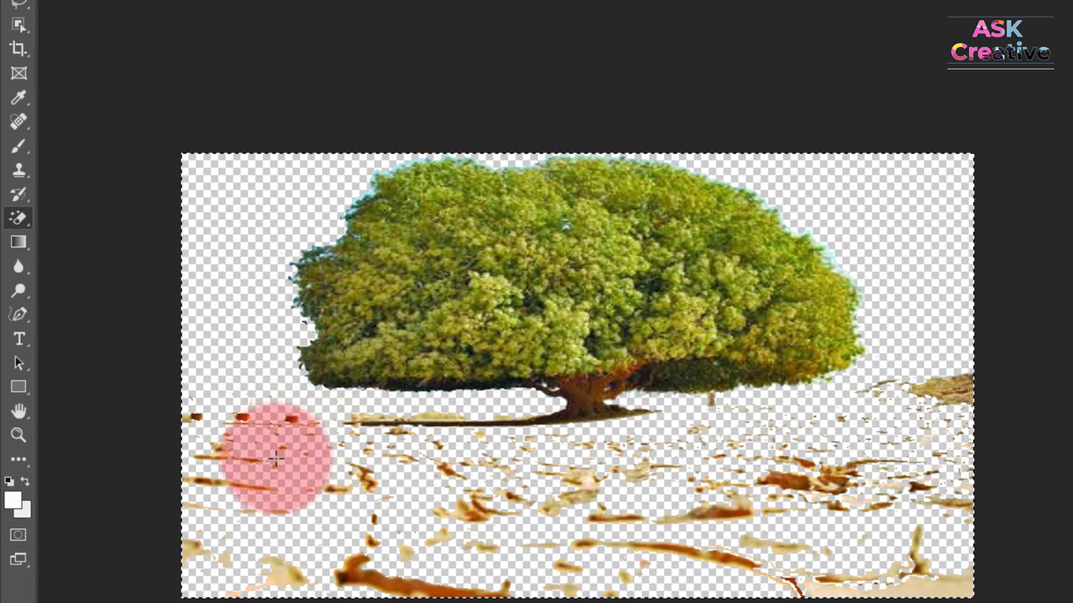
# - Reselect the Magic Eraser Tool and undo four erase steps to restore ground and sky
pyautogui.rightClick(17, 217)
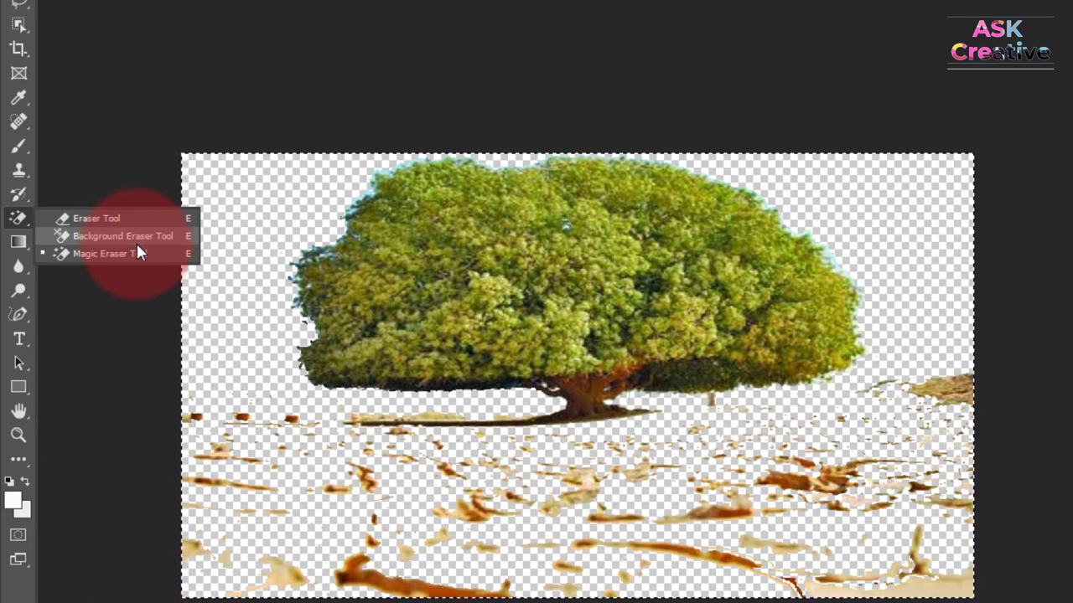
pyautogui.click(137, 251)
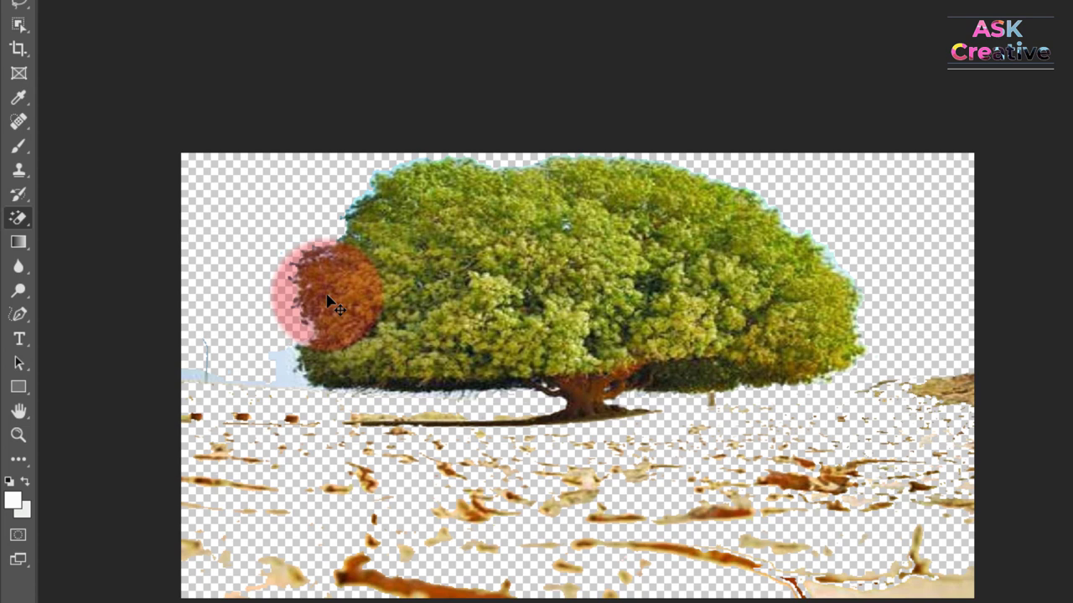
pyautogui.hotkey('ctrl', 'z')
pyautogui.hotkey('ctrl', 'z')
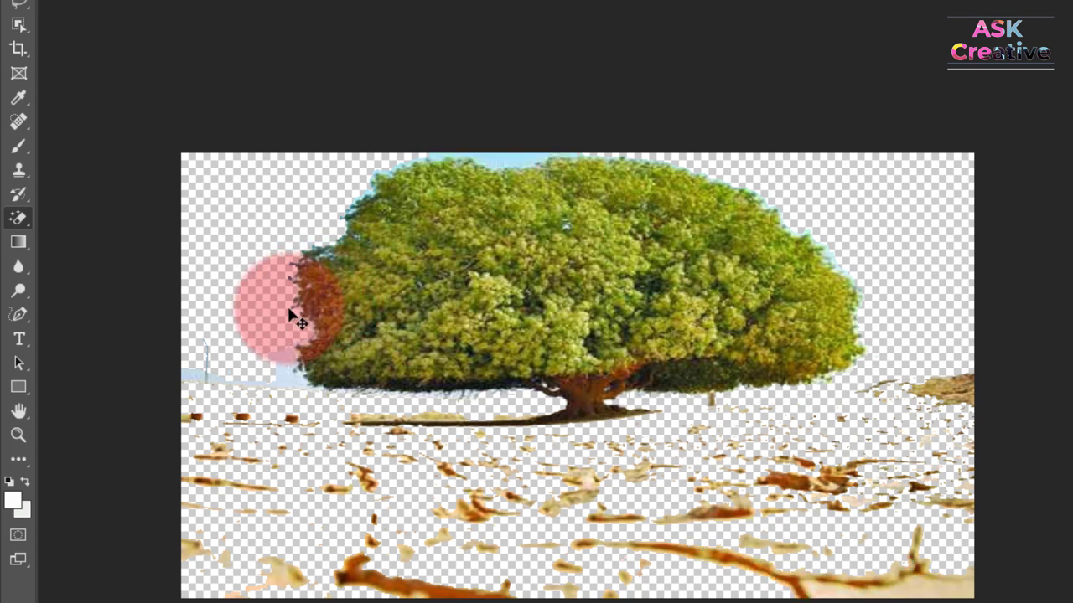
pyautogui.hotkey('ctrl', 'z')
pyautogui.hotkey('ctrl', 'z')
pyautogui.hotkey('ctrl', 'z')
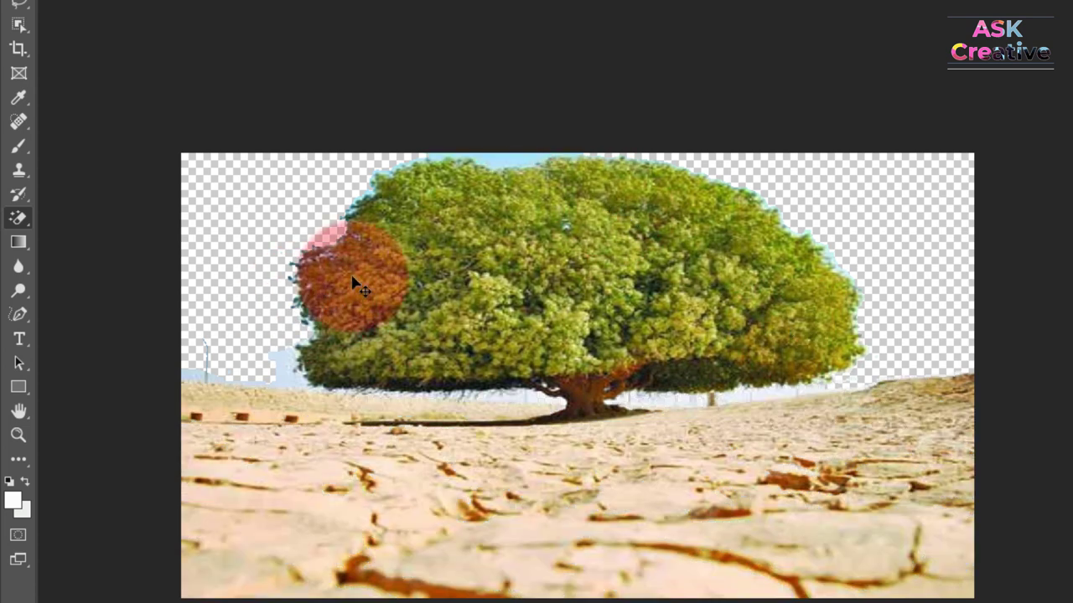
pyautogui.hotkey('ctrl', 'z')
pyautogui.hotkey('ctrl', 'z')
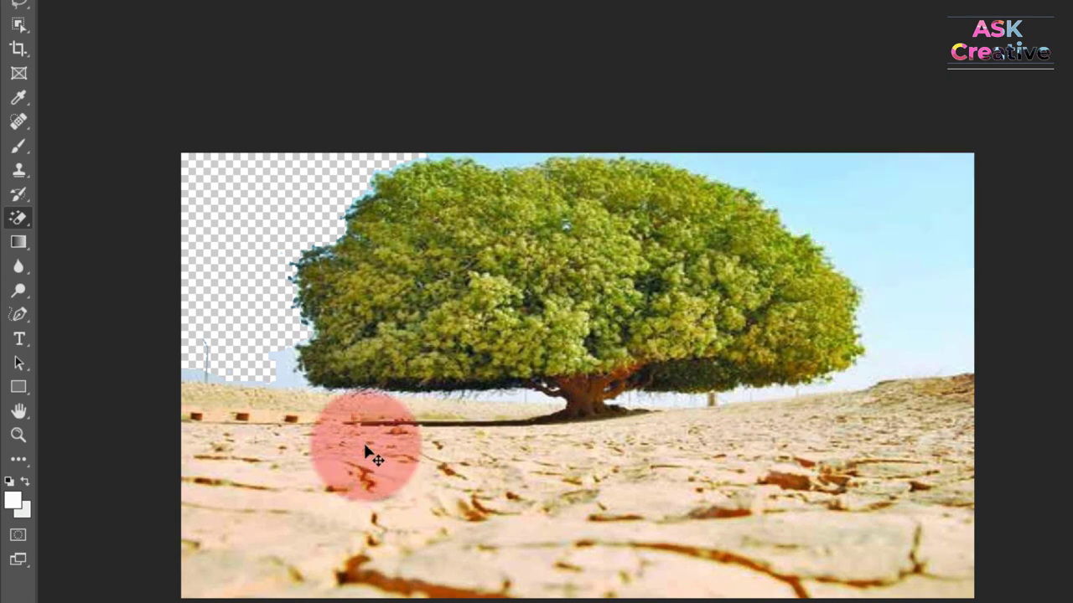
pyautogui.hotkey('ctrl', 'z')
pyautogui.hotkey('ctrl', 'z')
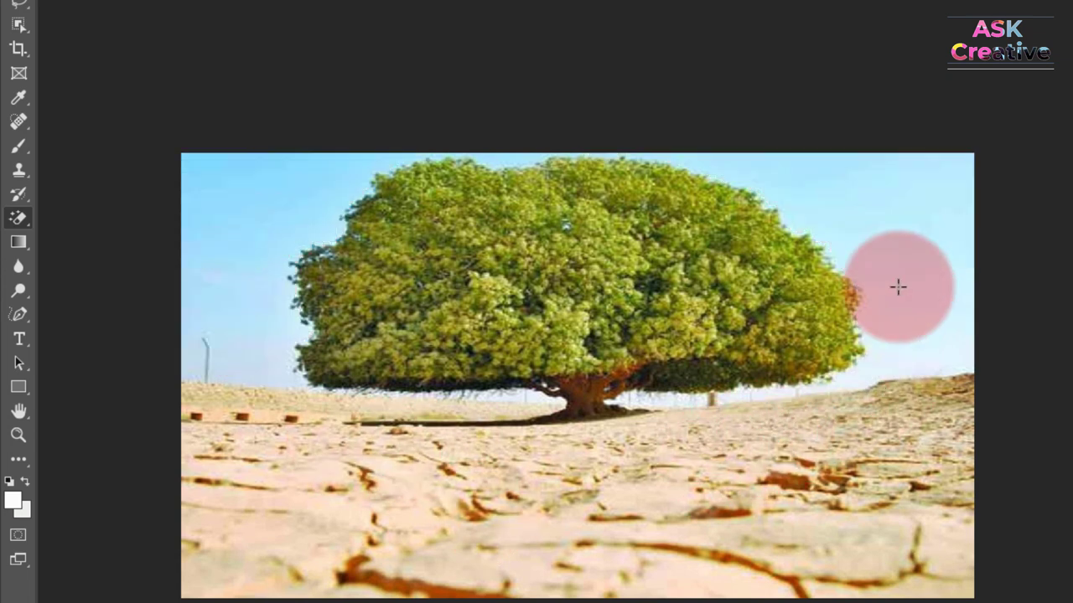
# - With the Background Eraser Tool, brush away the sky right and left of the tree
pyautogui.rightClick(19, 218)
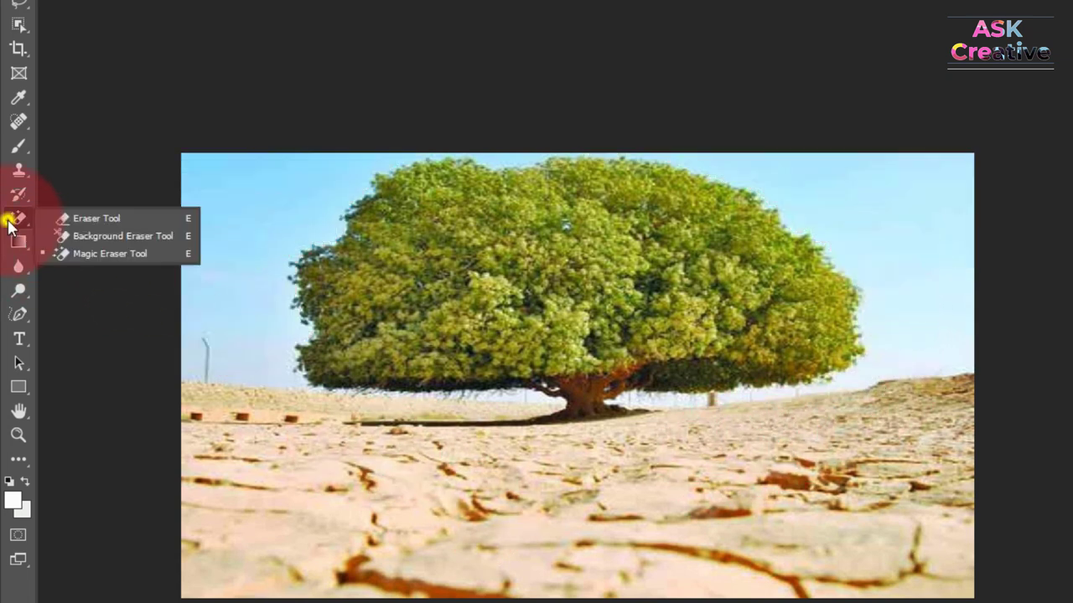
pyautogui.click(115, 236)
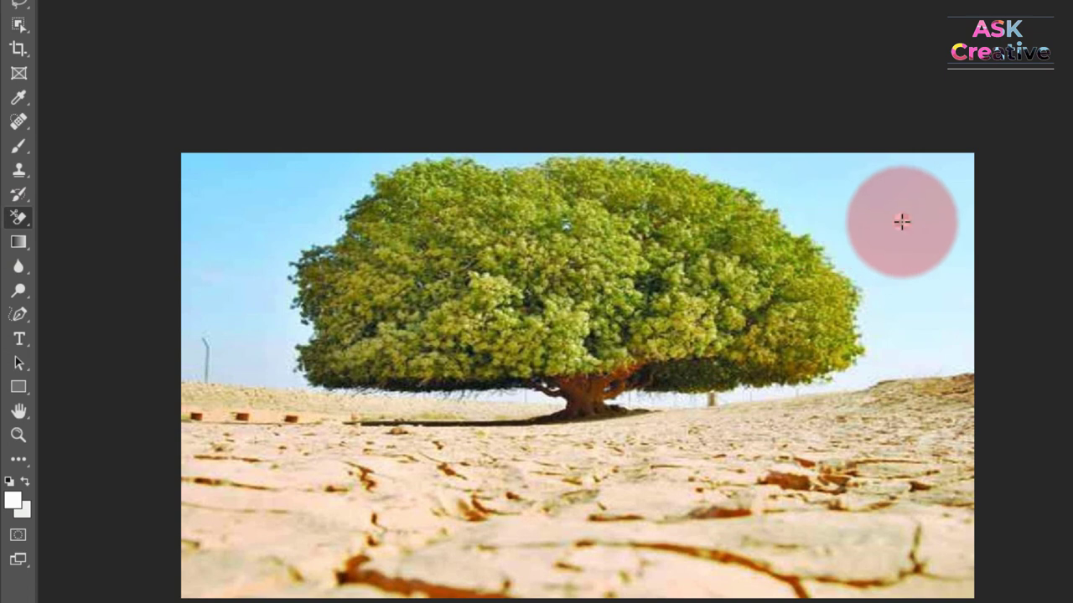
pyautogui.moveTo(901, 219); pyautogui.dragTo(866, 404)
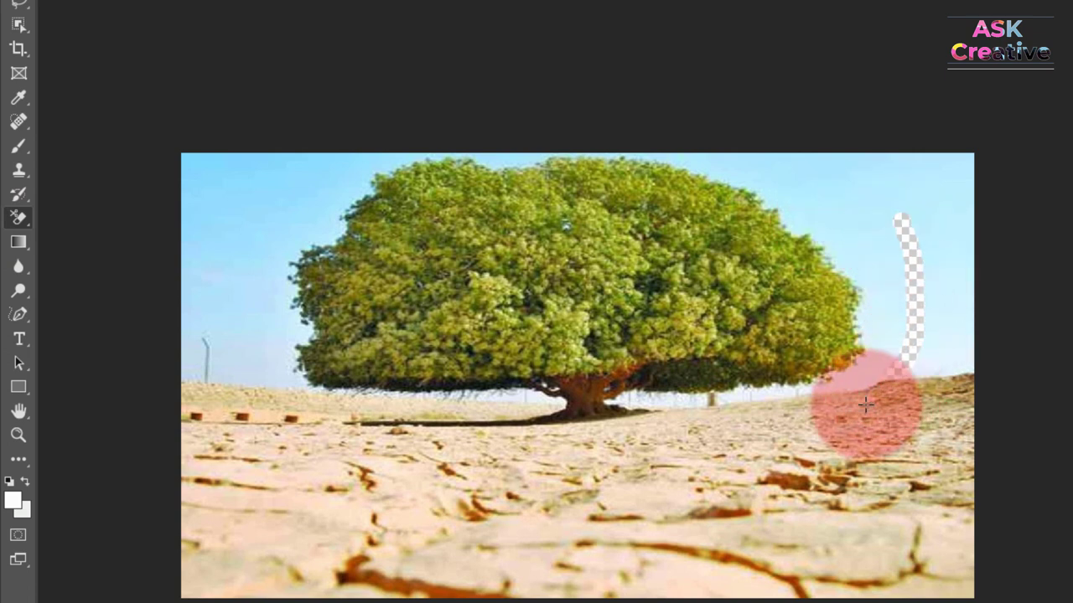
pyautogui.moveTo(958, 386)
pyautogui.mouseDown()
pyautogui.moveTo(784, 371)
pyautogui.moveTo(874, 359)
pyautogui.moveTo(623, 319)
pyautogui.moveTo(771, 331)
pyautogui.moveTo(979, 266)
pyautogui.mouseUp()
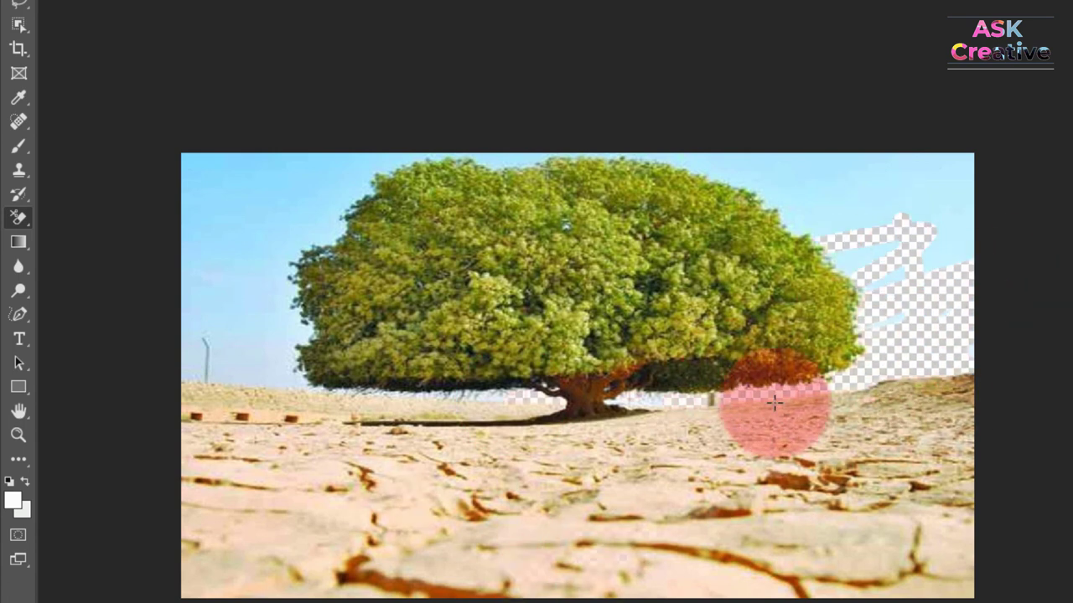
pyautogui.moveTo(810, 213)
pyautogui.mouseDown()
pyautogui.moveTo(927, 173)
pyautogui.moveTo(704, 168)
pyautogui.mouseUp()
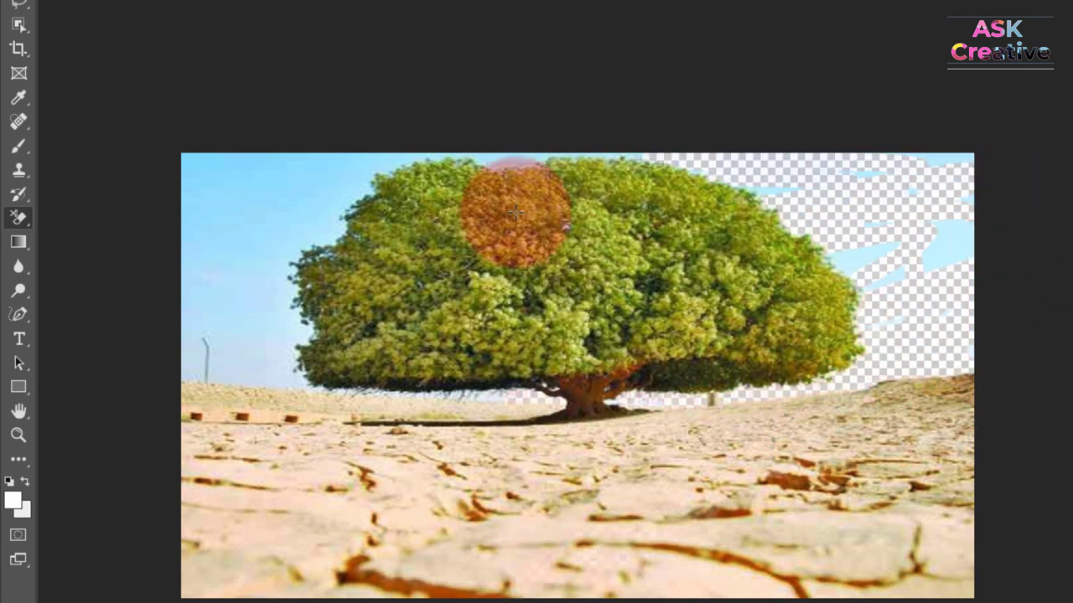
pyautogui.moveTo(817, 186)
pyautogui.mouseDown()
pyautogui.moveTo(917, 156)
pyautogui.moveTo(948, 182)
pyautogui.moveTo(942, 211)
pyautogui.moveTo(883, 302)
pyautogui.moveTo(916, 310)
pyautogui.mouseUp()
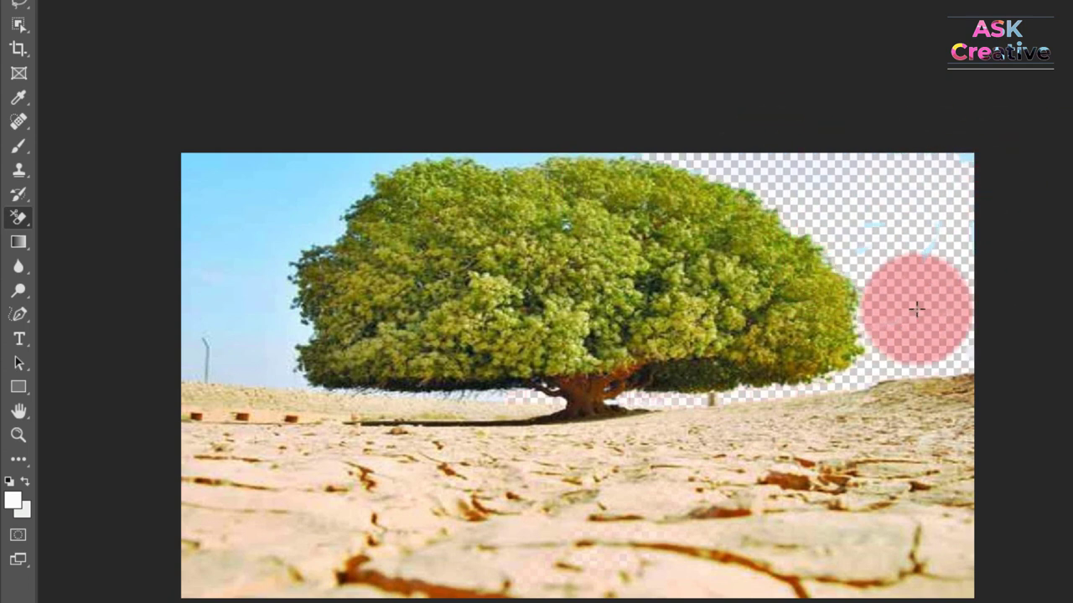
pyautogui.moveTo(354, 187)
pyautogui.mouseDown()
pyautogui.moveTo(335, 167)
pyautogui.moveTo(243, 352)
pyautogui.mouseUp()
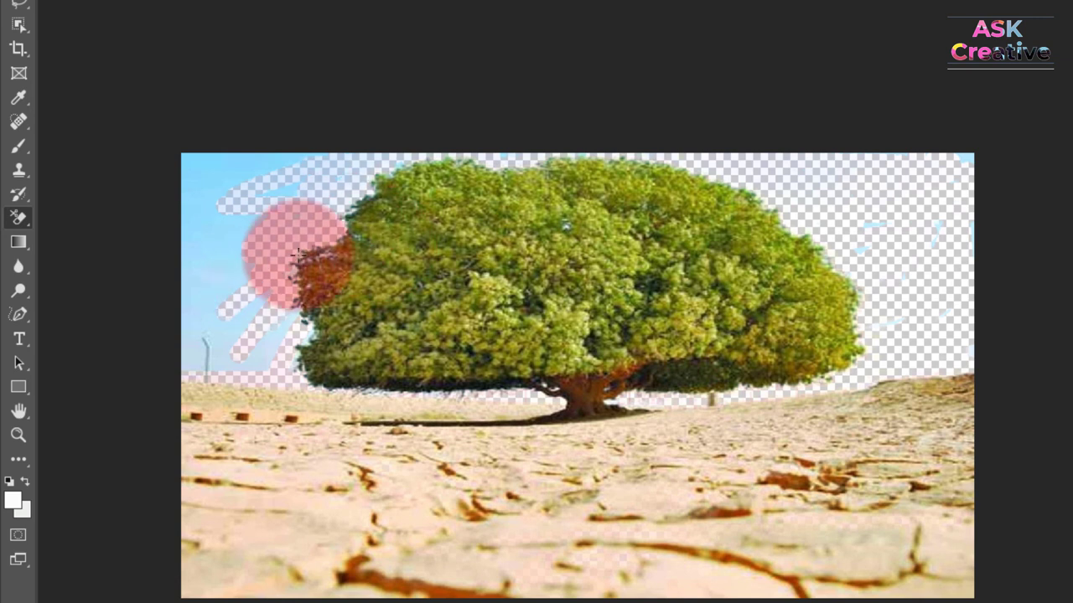
pyautogui.moveTo(258, 287)
pyautogui.mouseDown()
pyautogui.moveTo(252, 240)
pyautogui.moveTo(276, 143)
pyautogui.moveTo(299, 228)
pyautogui.mouseUp()
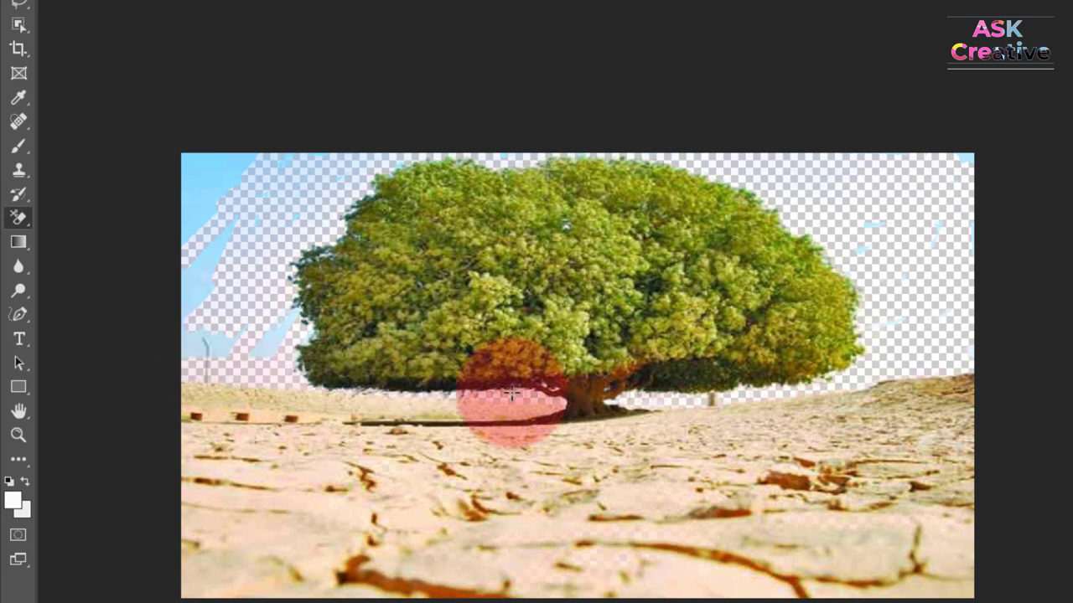
# - With the plain Eraser Tool, erase a wide band across the cracked ground below the tree
pyautogui.rightClick(18, 218)
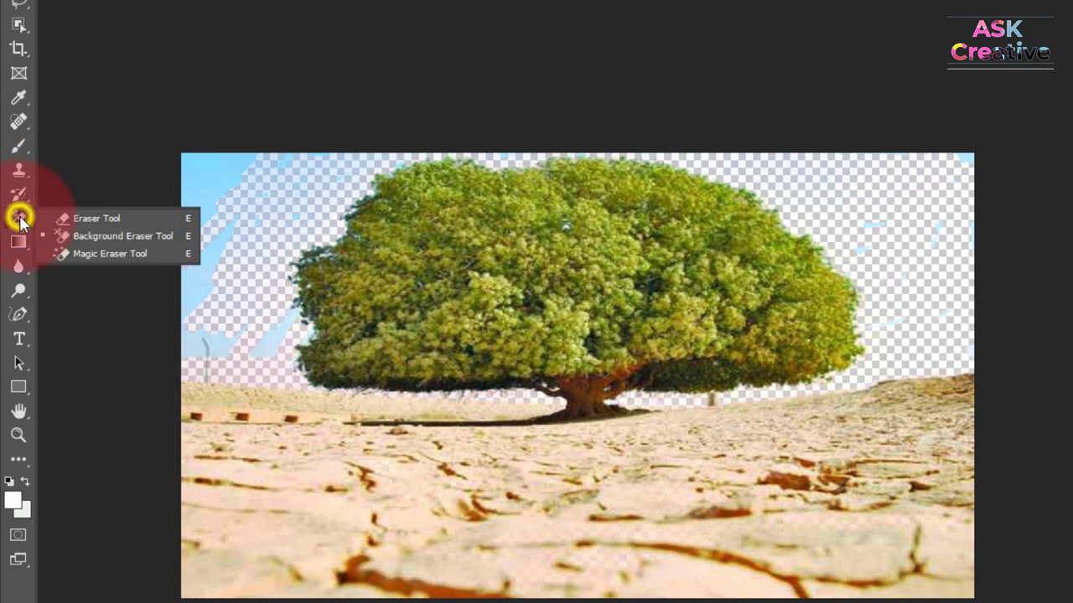
pyautogui.click(153, 235)
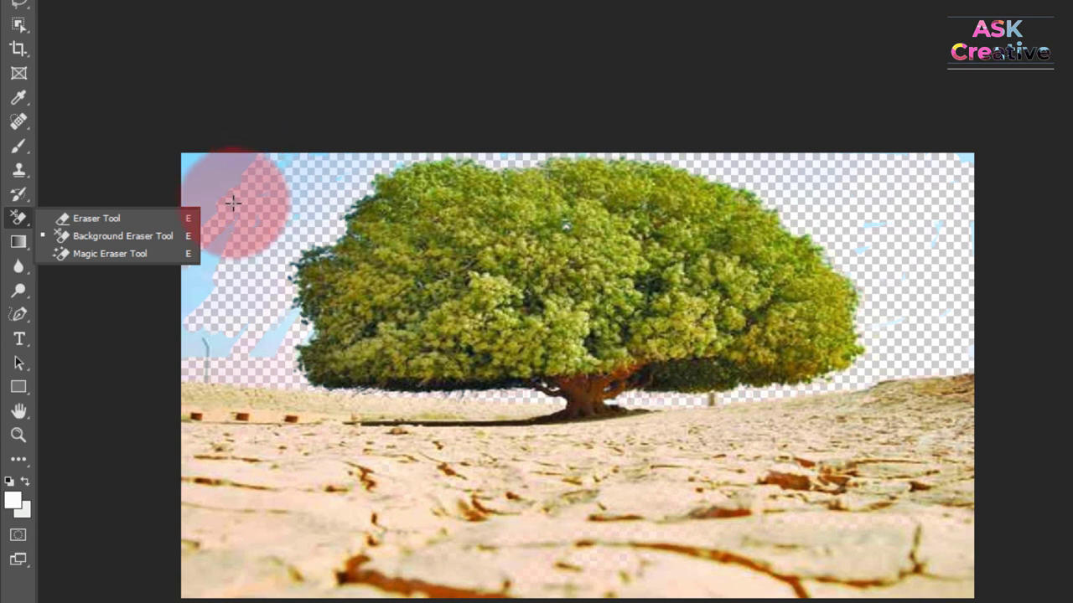
pyautogui.click(77, 220)
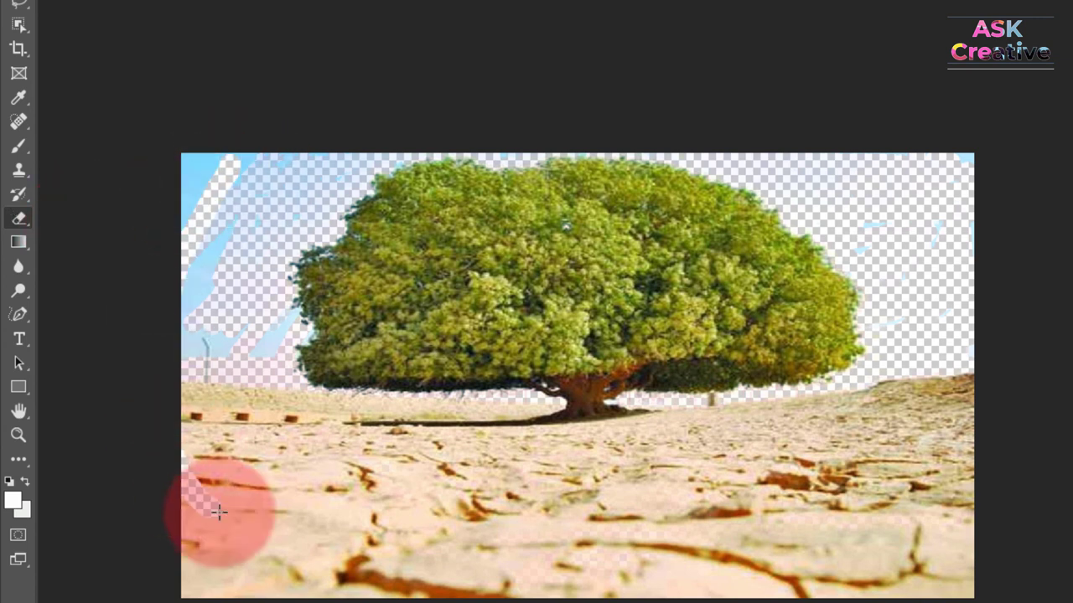
pyautogui.moveTo(218, 513)
pyautogui.mouseDown()
pyautogui.moveTo(556, 491)
pyautogui.moveTo(359, 545)
pyautogui.moveTo(478, 475)
pyautogui.moveTo(913, 485)
pyautogui.moveTo(945, 510)
pyautogui.mouseUp()
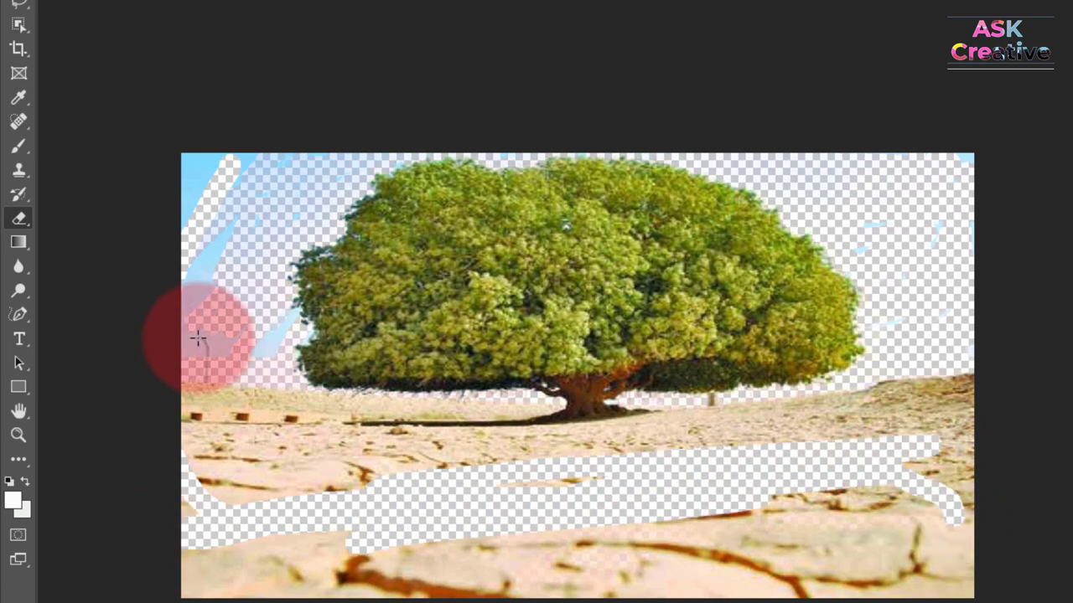